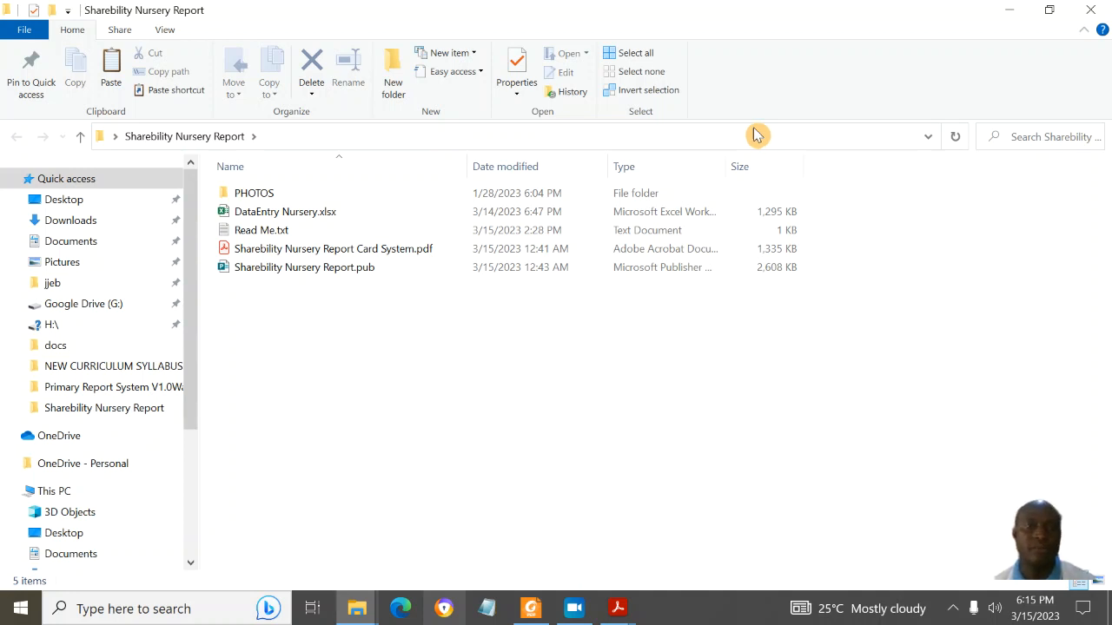
# Step: Open the report's PHOTOS folder, then select the two new photos in the desktop PHOTOS folder
pyautogui.click(276, 214)
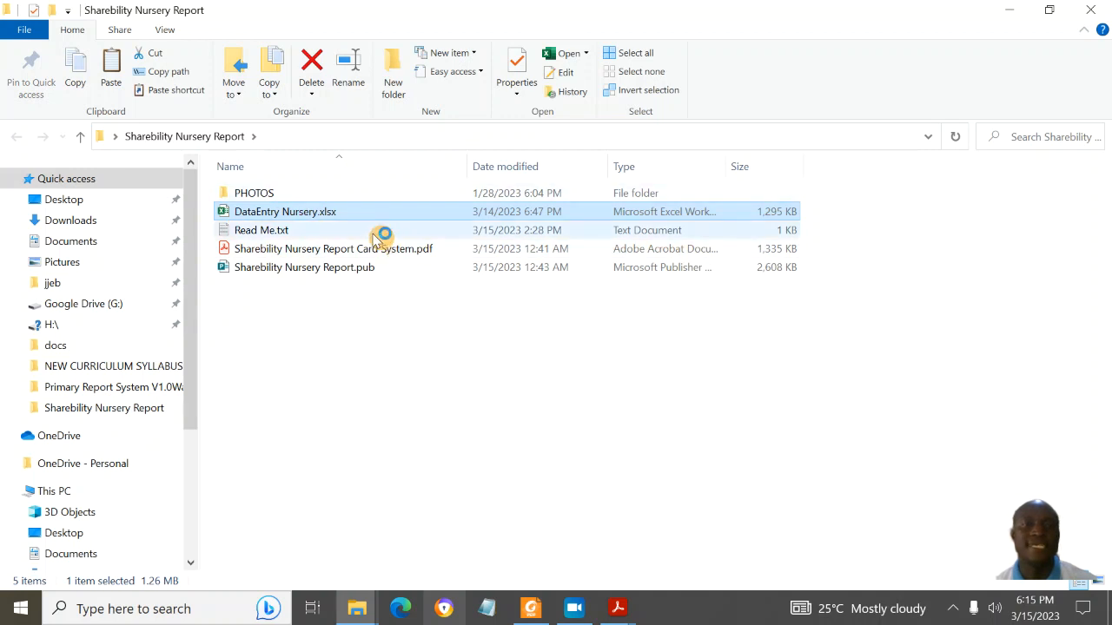
pyautogui.doubleClick(334, 194)
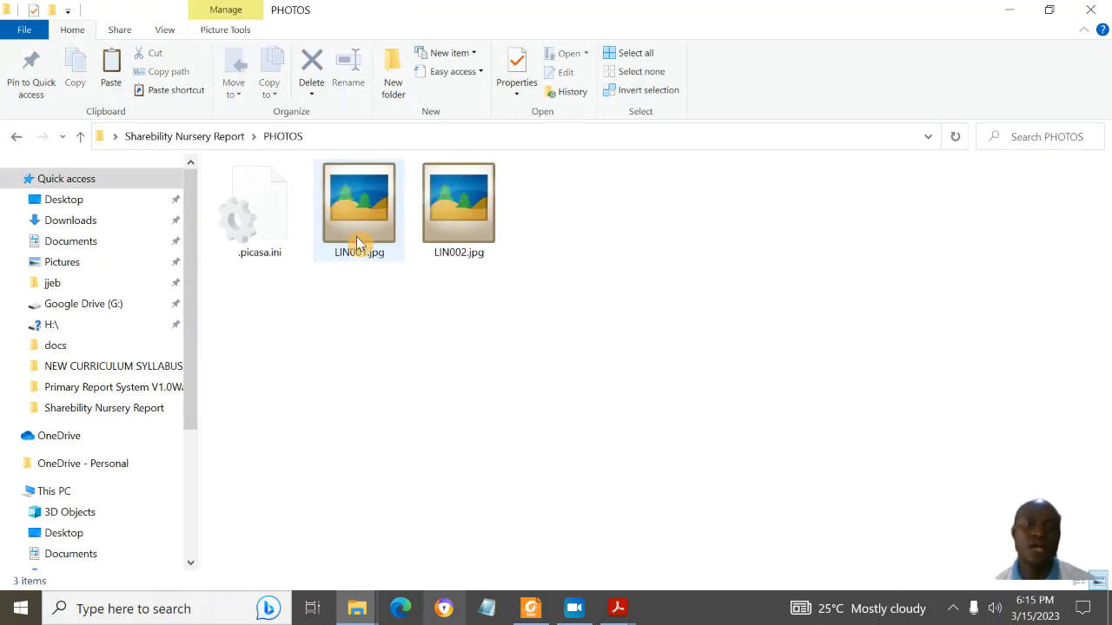
pyautogui.moveTo(576, 8); pyautogui.dragTo(710, 116)
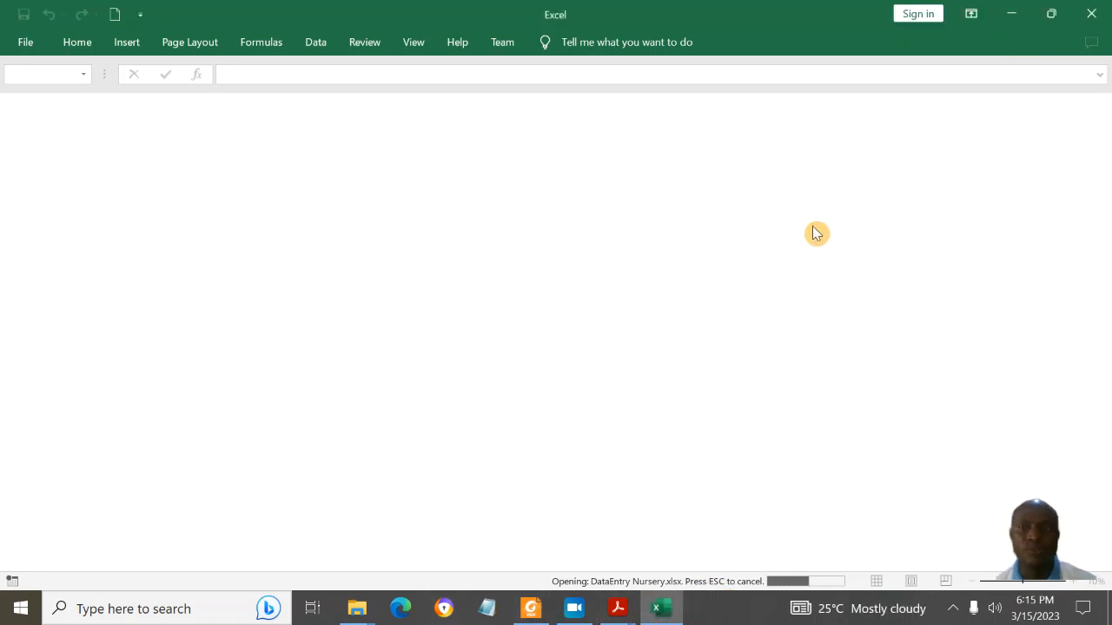
pyautogui.click(1014, 15)
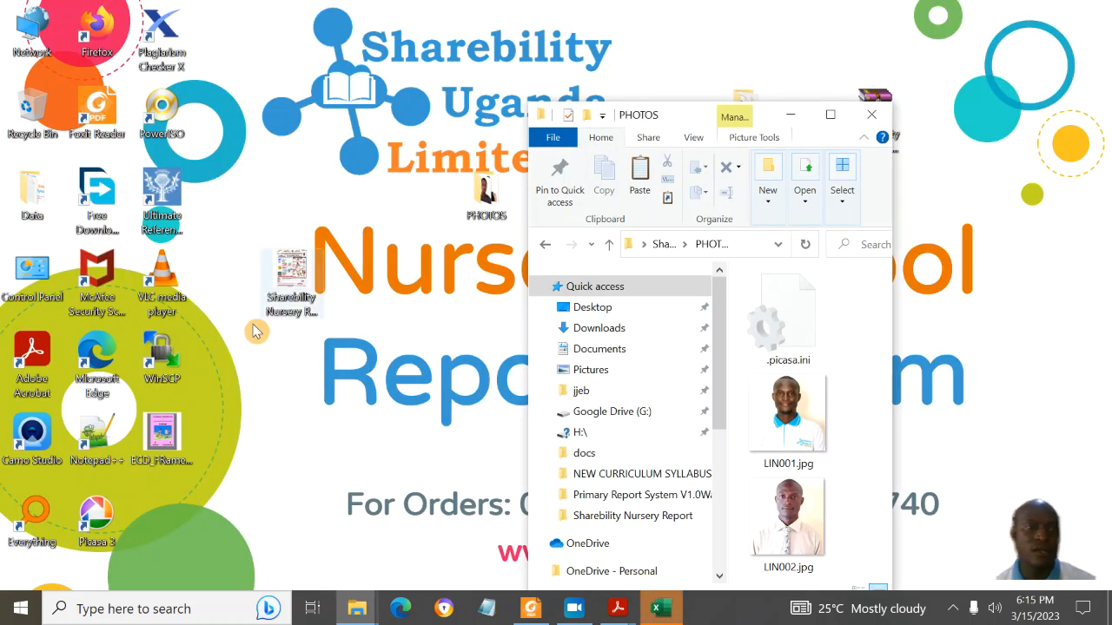
pyautogui.click(475, 194)
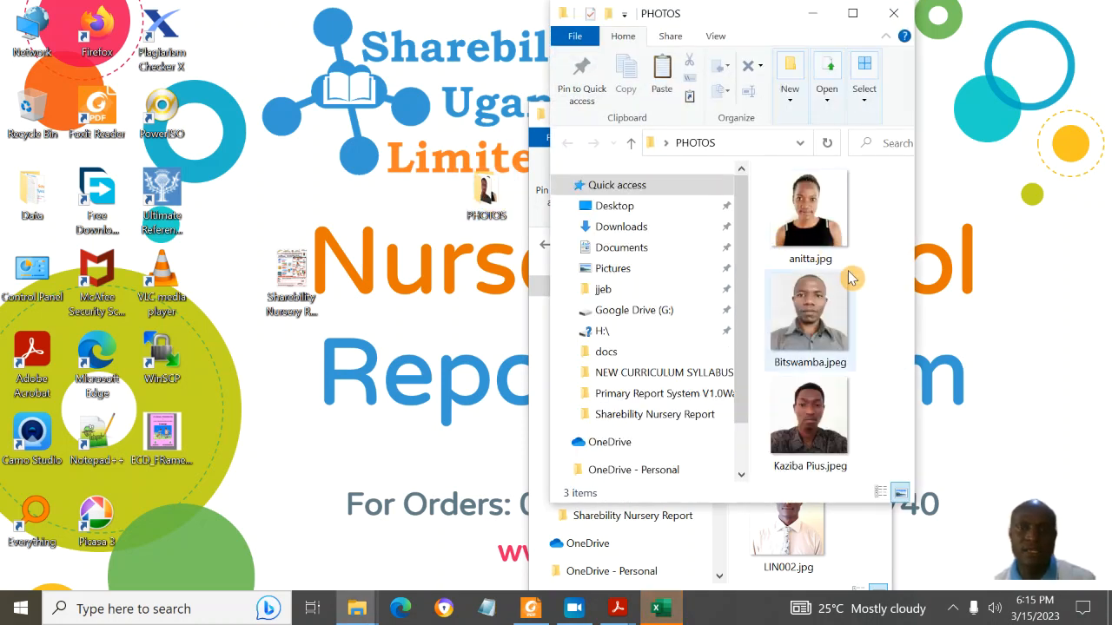
pyautogui.doubleClick(827, 227)
pyautogui.keyDown('ctrl'); pyautogui.click(843, 355); pyautogui.keyUp('ctrl')
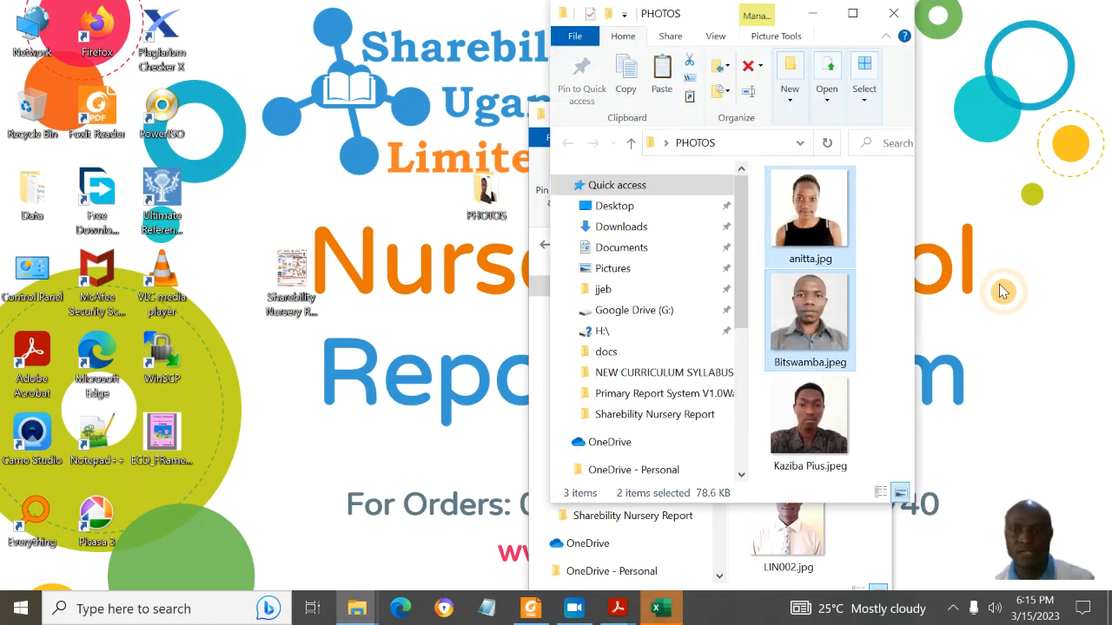
# Step: Paste the two photos into the report's PHOTOS folder and reopen Sharebility Nursery Report
pyautogui.click(812, 13)
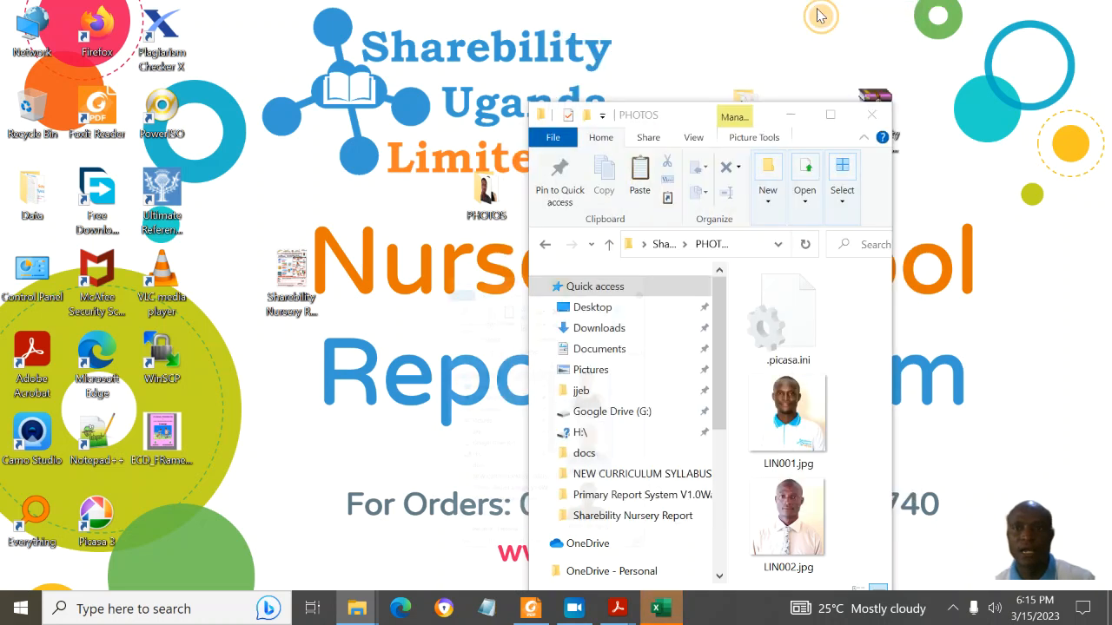
pyautogui.click(829, 123)
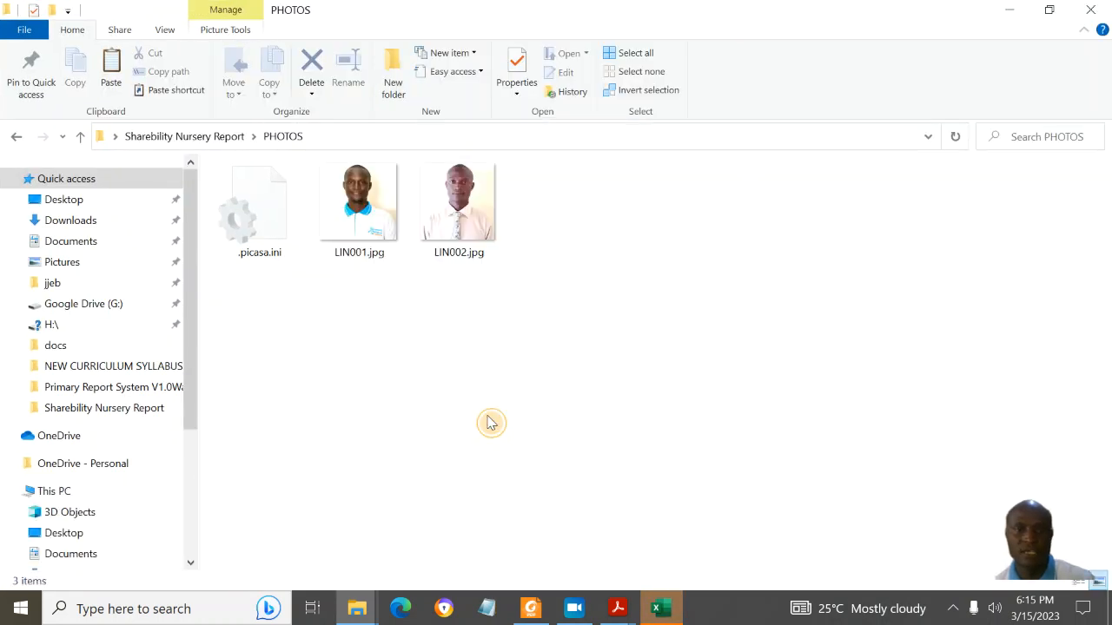
pyautogui.hotkey('ctrl', 'v')
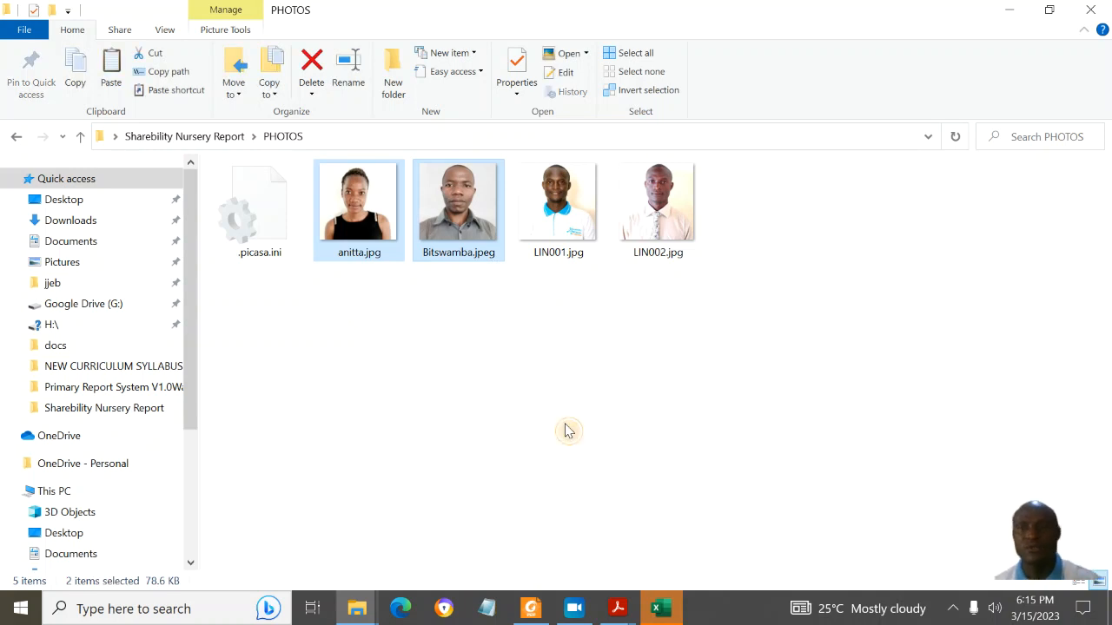
pyautogui.click(566, 431)
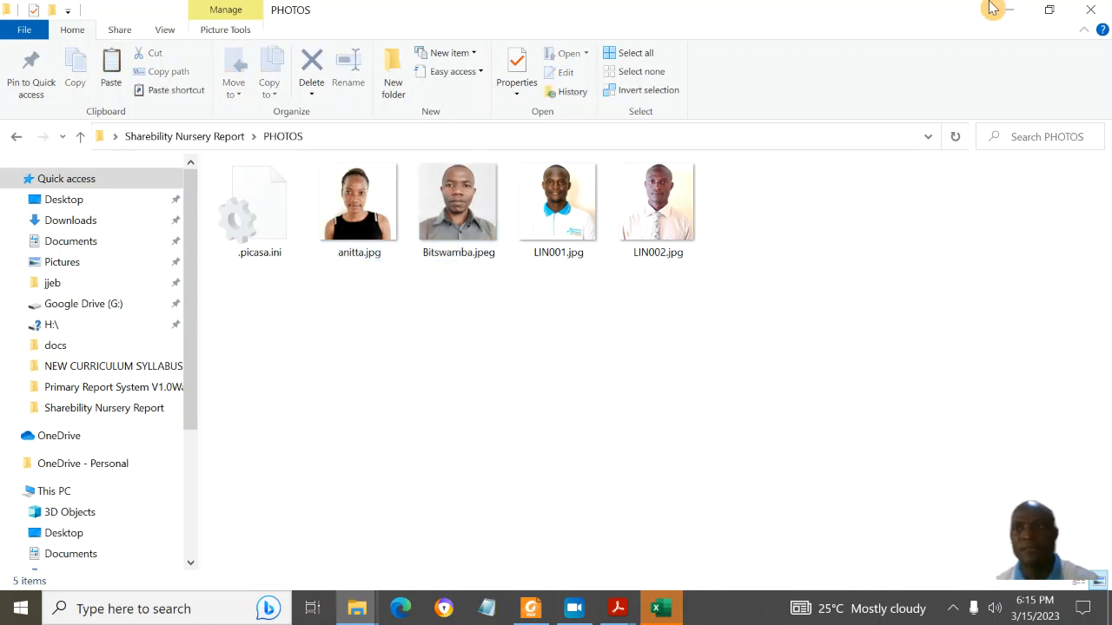
pyautogui.click(1096, 10)
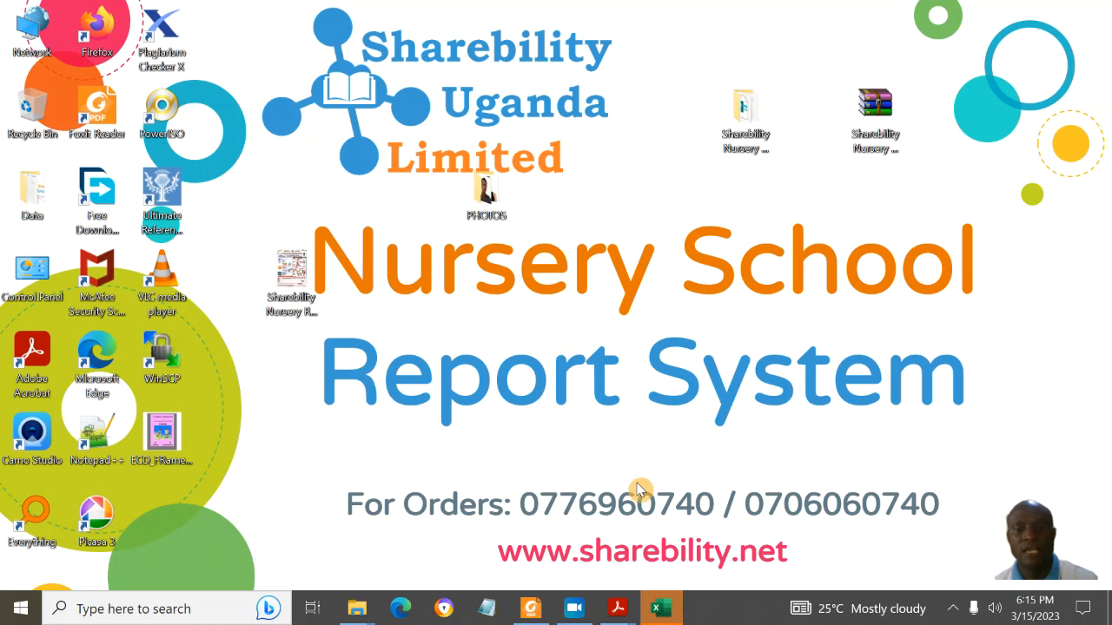
pyautogui.doubleClick(743, 160)
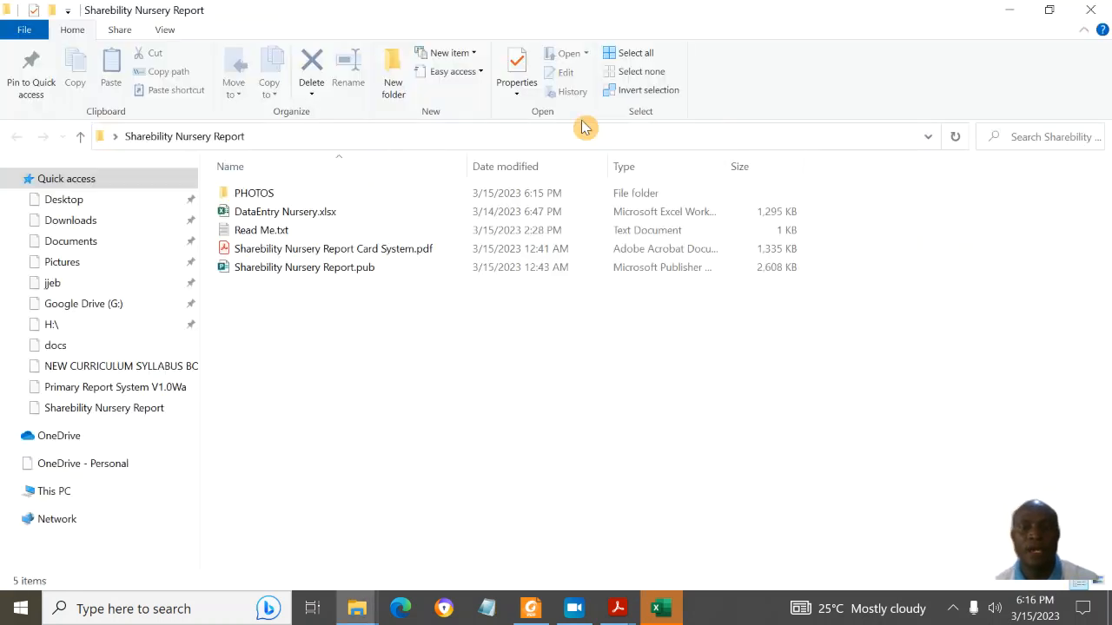
pyautogui.click(289, 197)
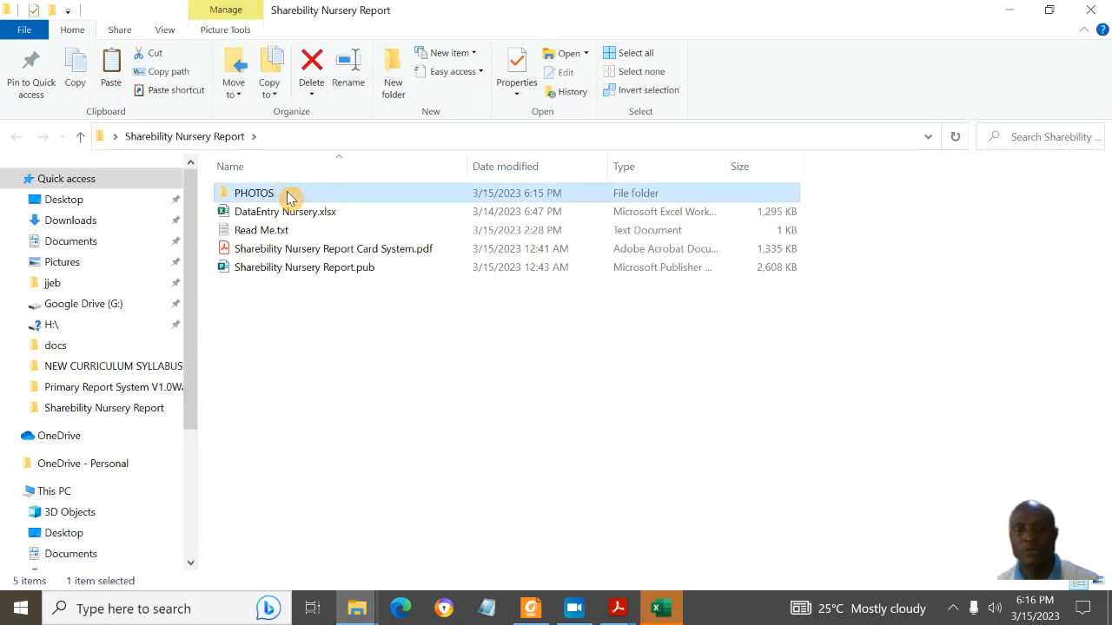
# Step: Replace the first learner's first name in B2 of the ClassTr sheet
pyautogui.click(359, 213)
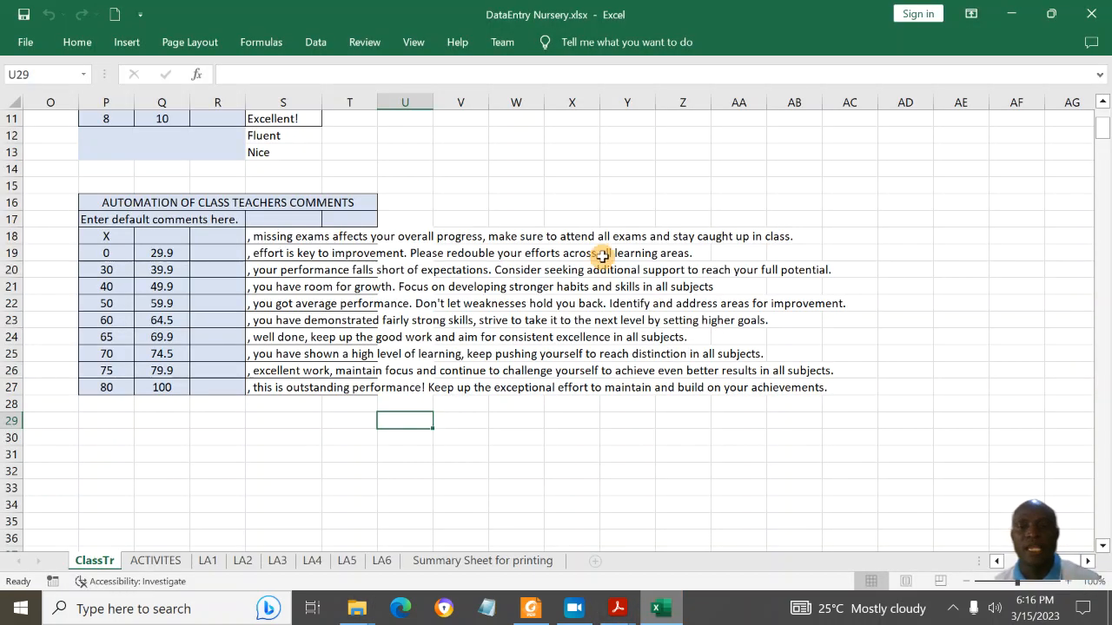
pyautogui.hotkey('ctrl', 'Home')
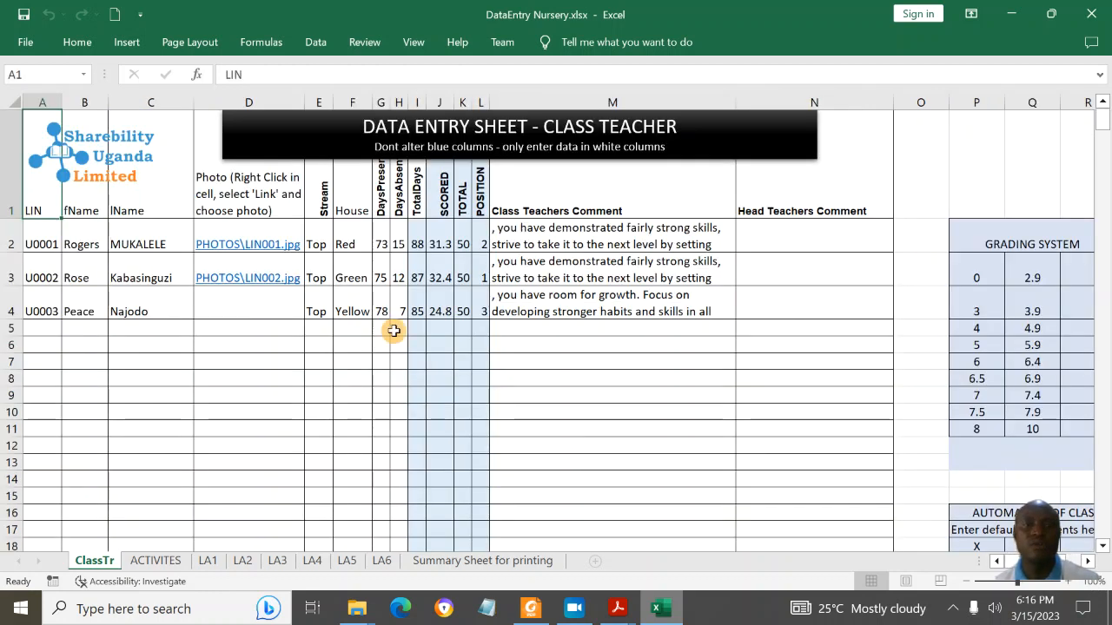
pyautogui.click(90, 246)
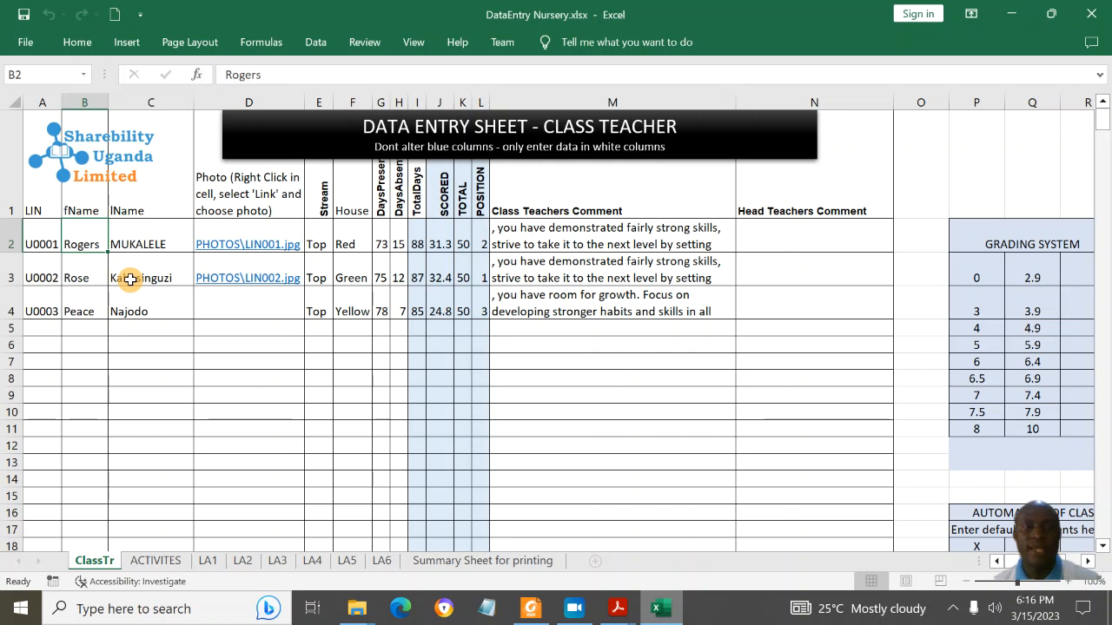
pyautogui.click(37, 242)
pyautogui.click(93, 246)
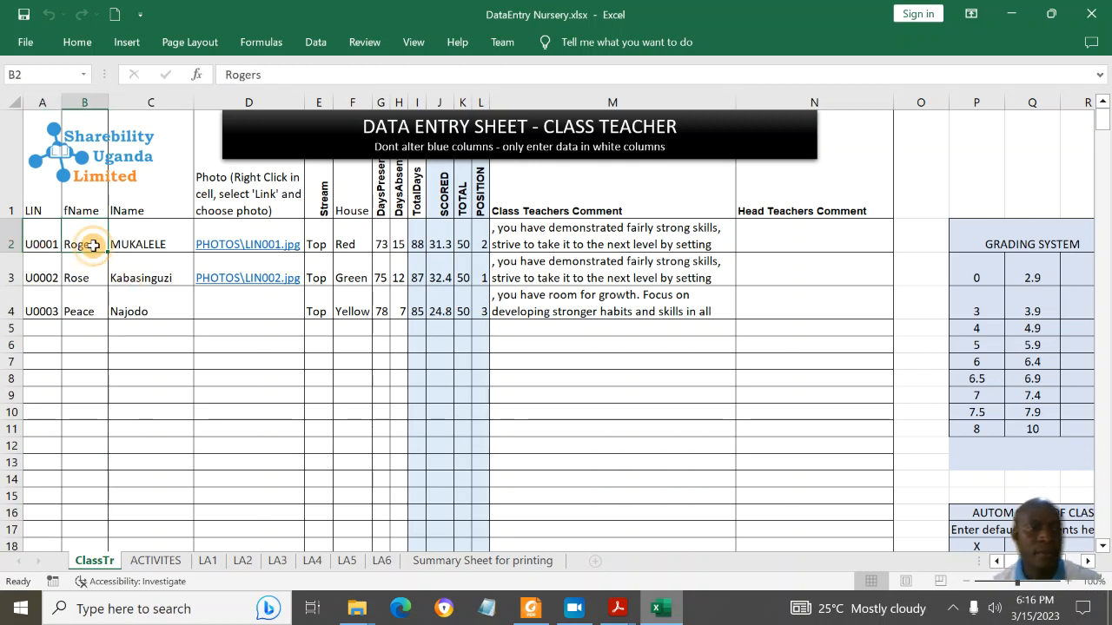
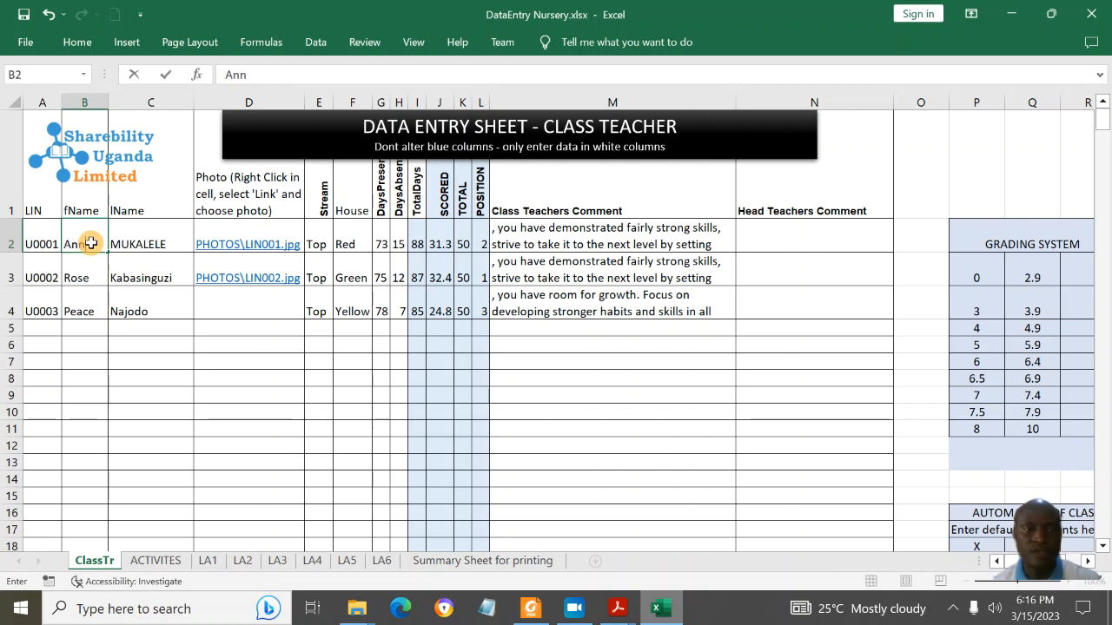
pyautogui.press('Tab')
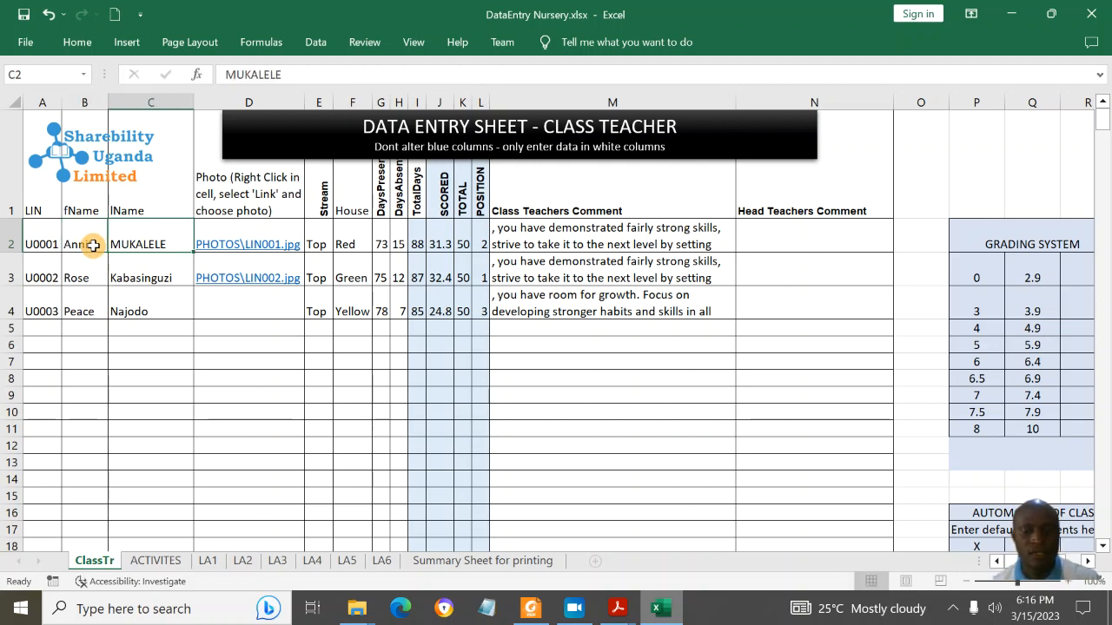
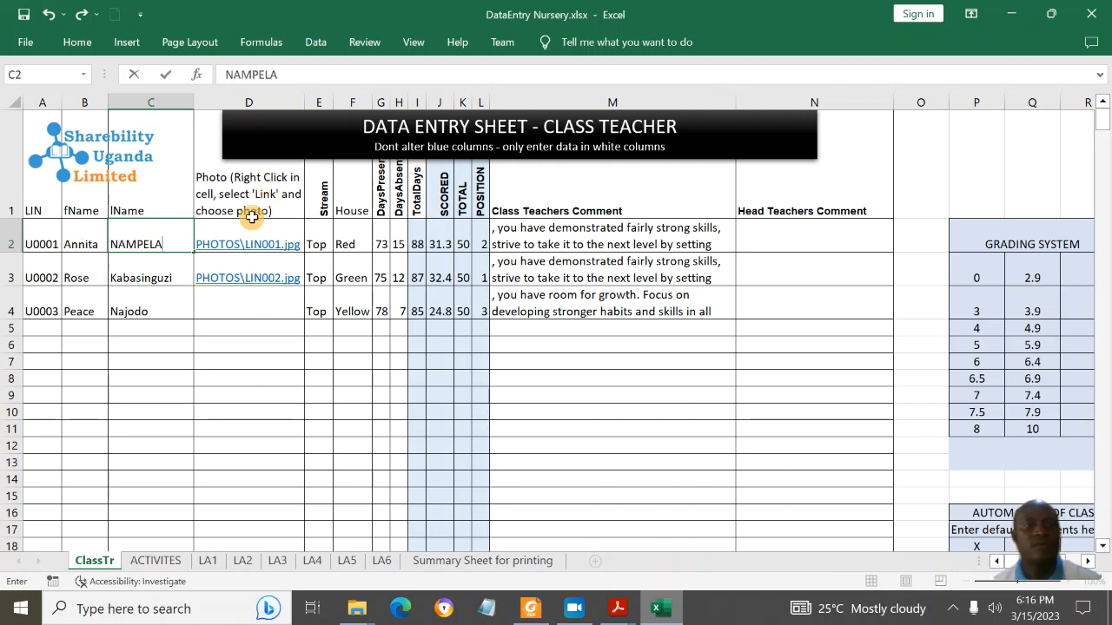
# Step: Enter the first learner's new surname in C2 and clear the old photo link from D2
pyautogui.click(209, 227)
pyautogui.press('Delete')
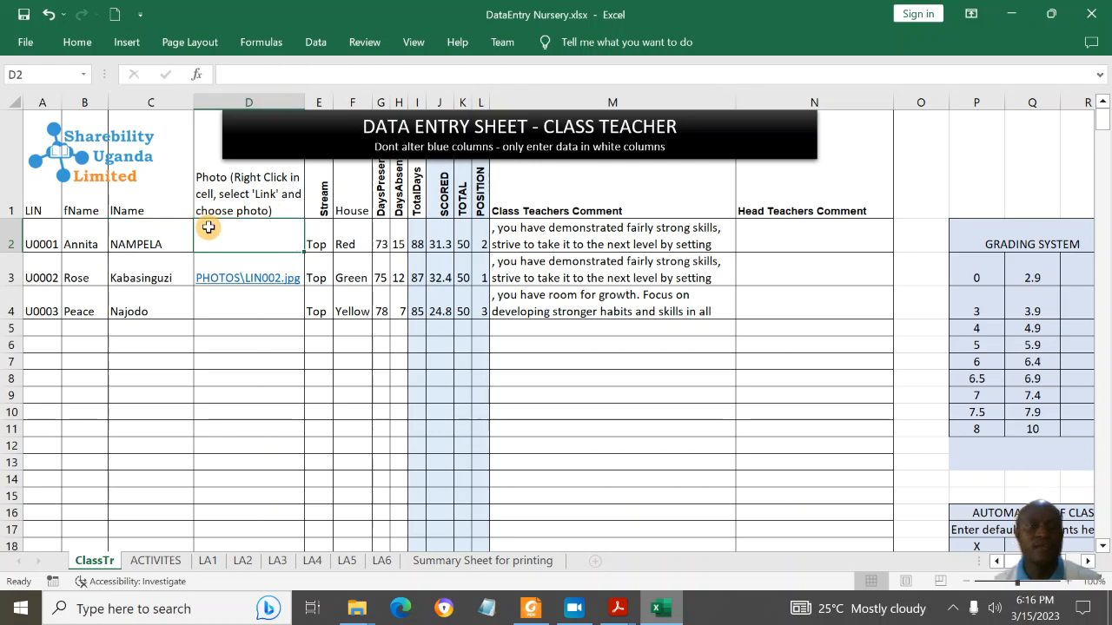
pyautogui.rightClick(258, 233)
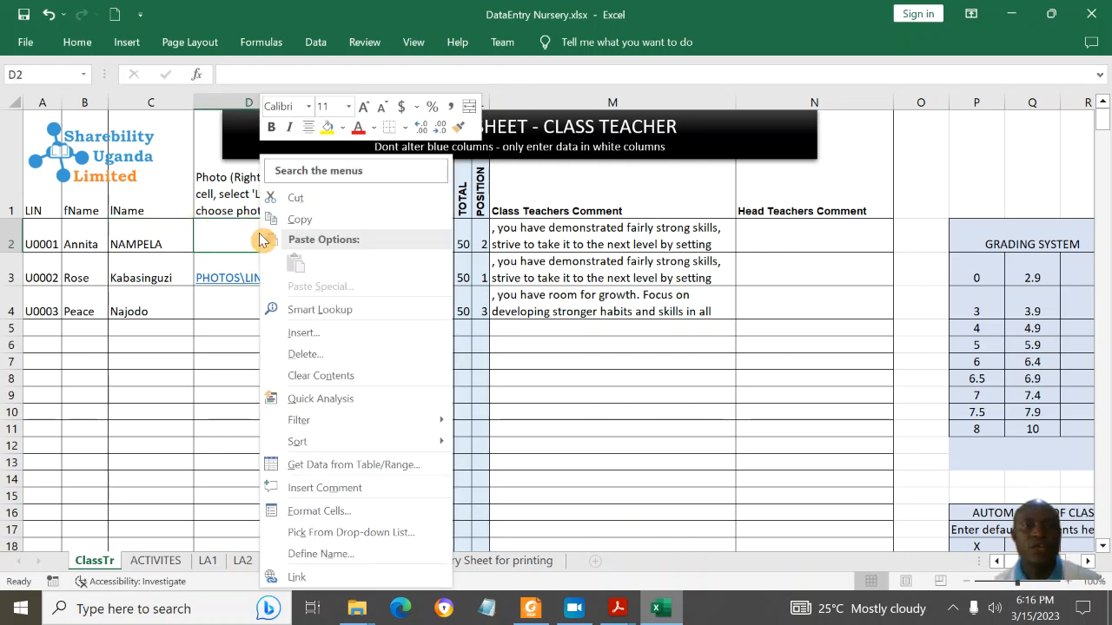
# Step: Hyperlink D2 to the learner's new photo in PHOTOS, undoing a mistaken .picasa.ini link first
pyautogui.click(300, 577)
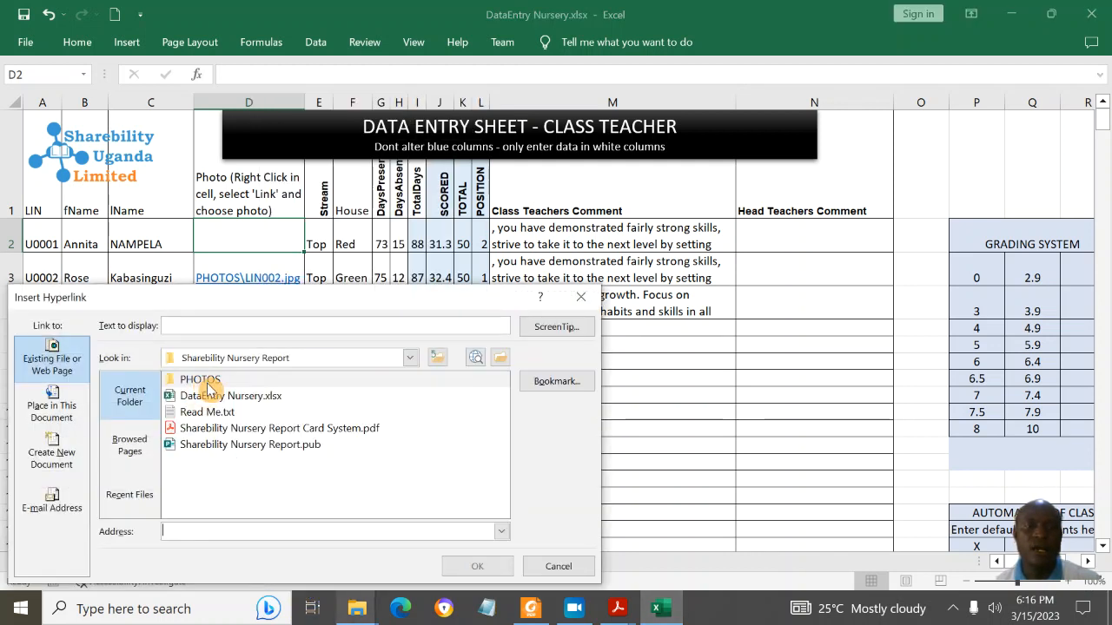
pyautogui.doubleClick(213, 382)
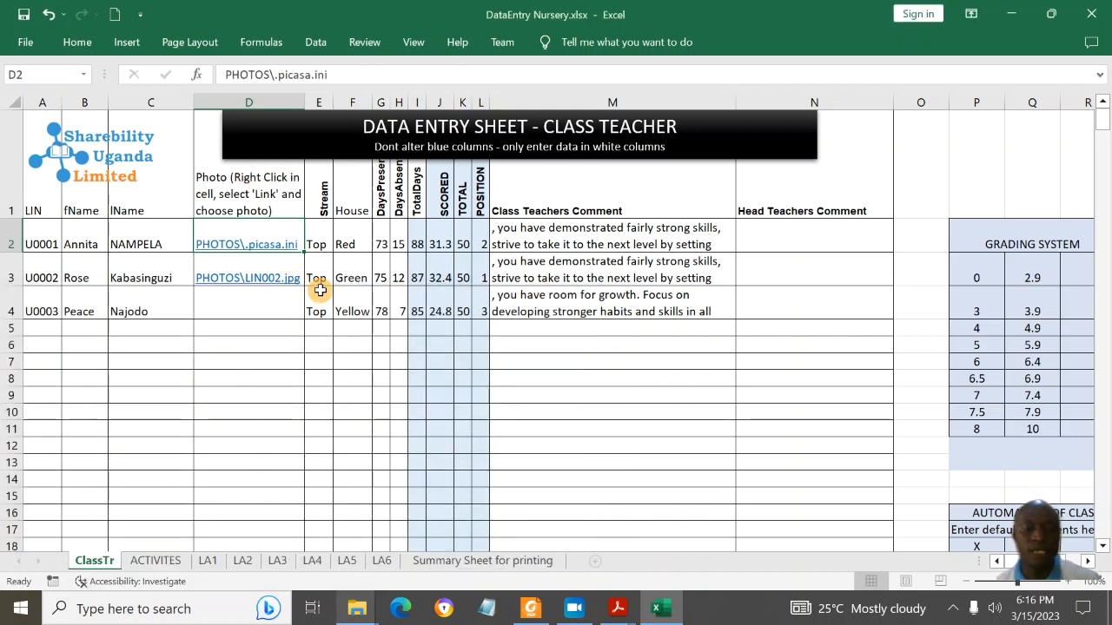
pyautogui.hotkey('ctrl', 'z')
pyautogui.rightClick(261, 244)
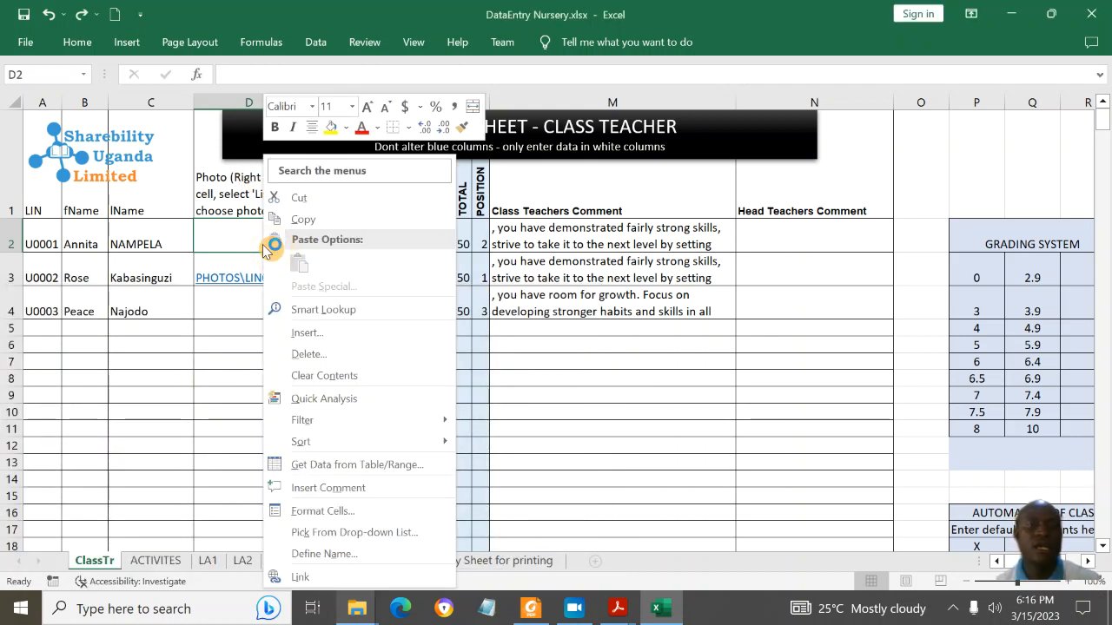
pyautogui.click(310, 578)
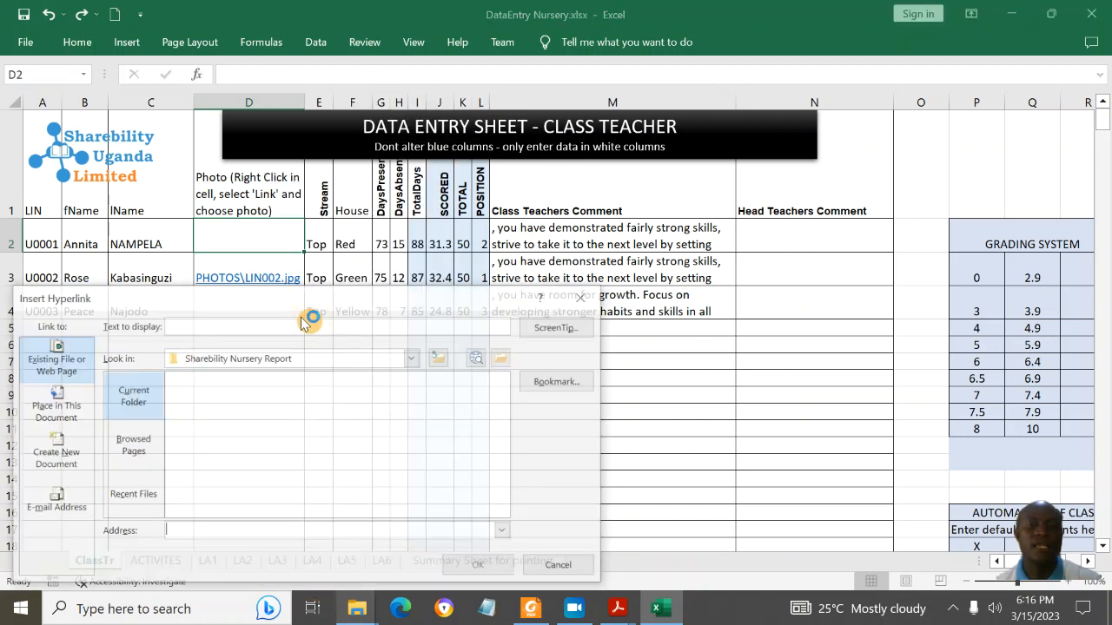
pyautogui.click(220, 384)
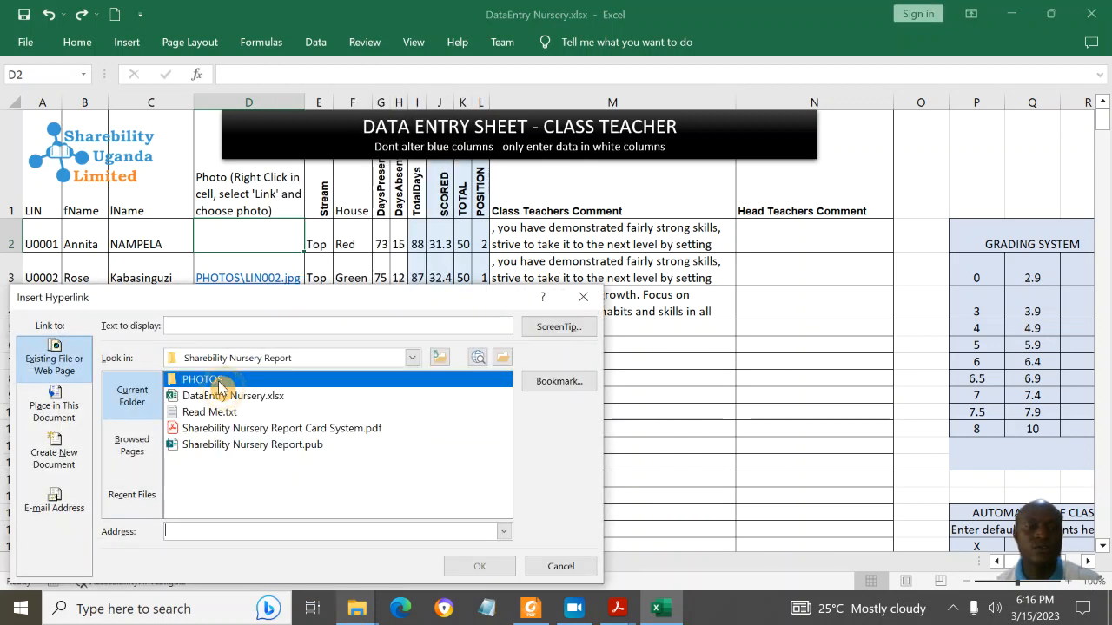
pyautogui.doubleClick(220, 384)
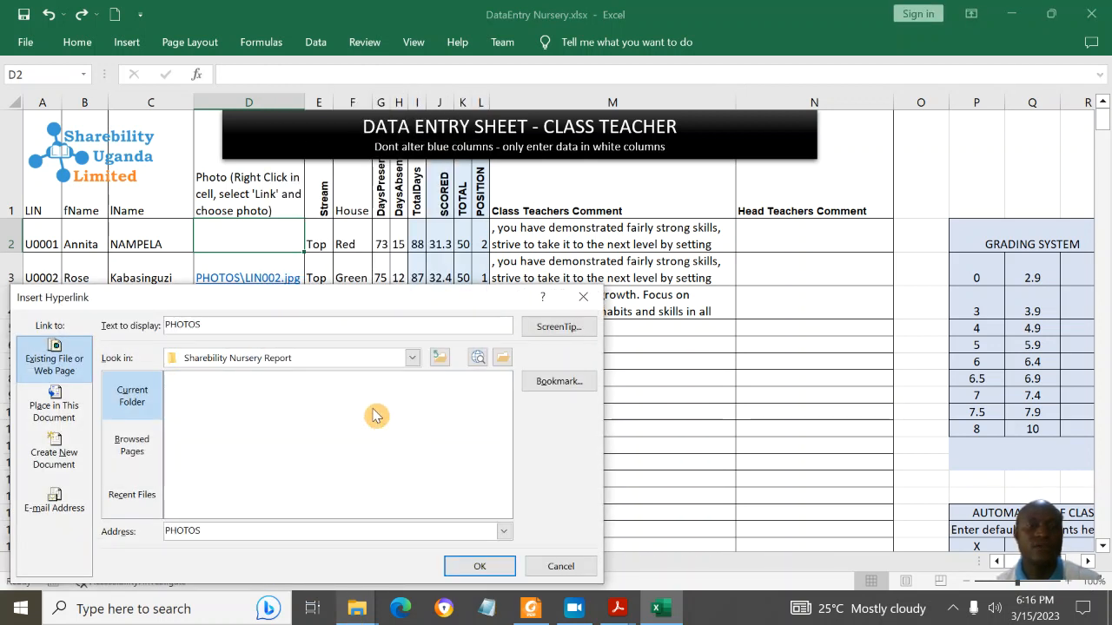
pyautogui.click(213, 412)
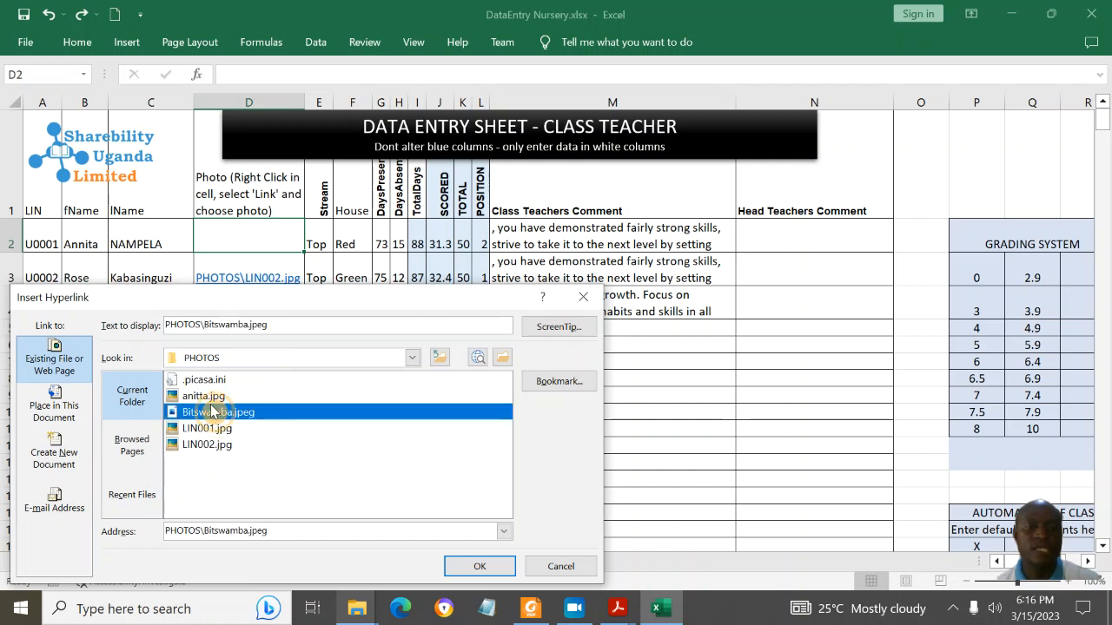
pyautogui.click(207, 396)
pyautogui.click(480, 567)
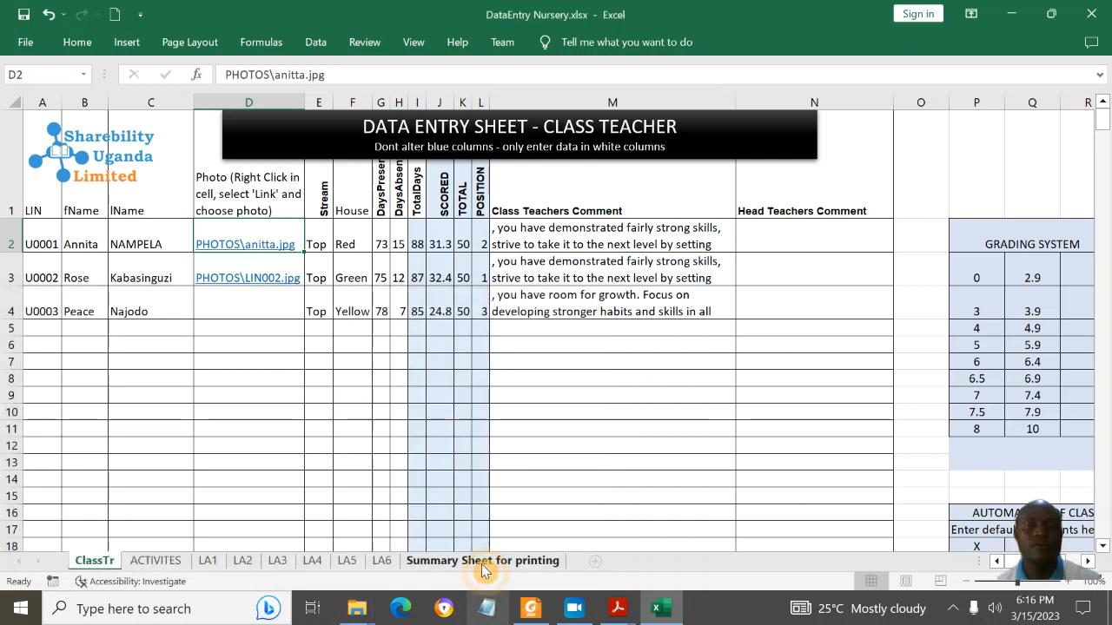
pyautogui.click(338, 240)
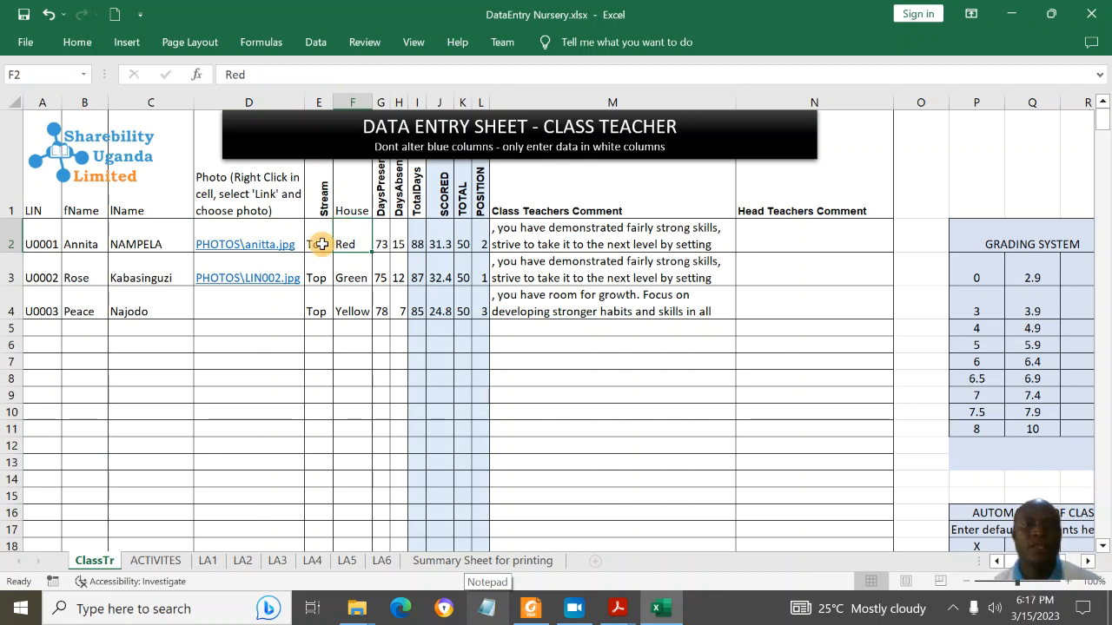
# Step: Set the first learner's days present in G2 to 56, making total days 71
pyautogui.click(316, 245)
pyautogui.click(342, 245)
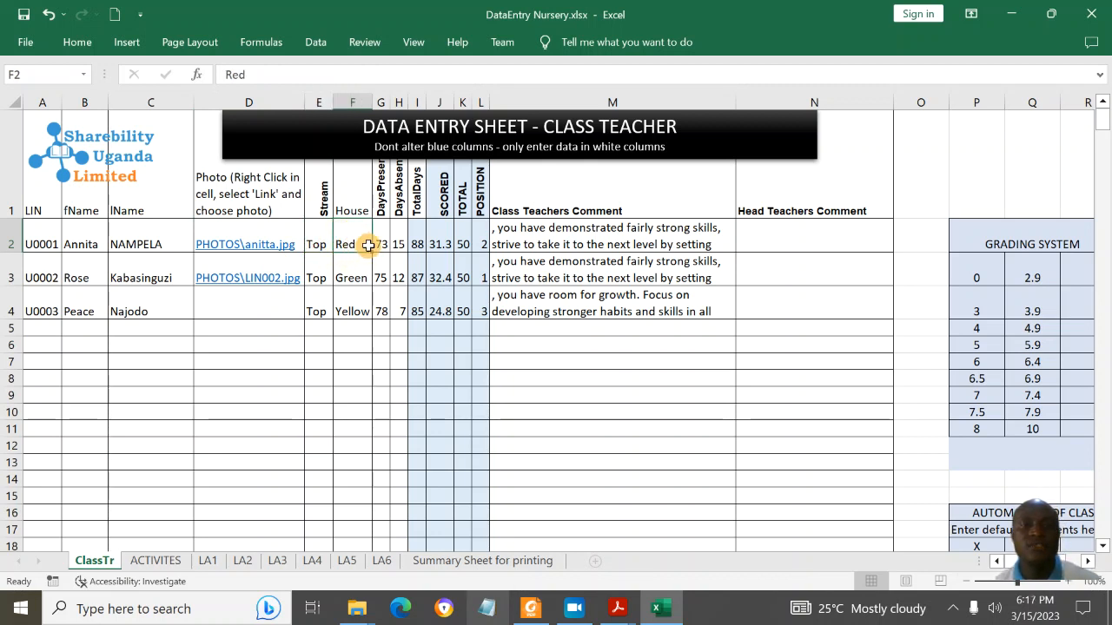
pyautogui.click(381, 243)
pyautogui.click(400, 243)
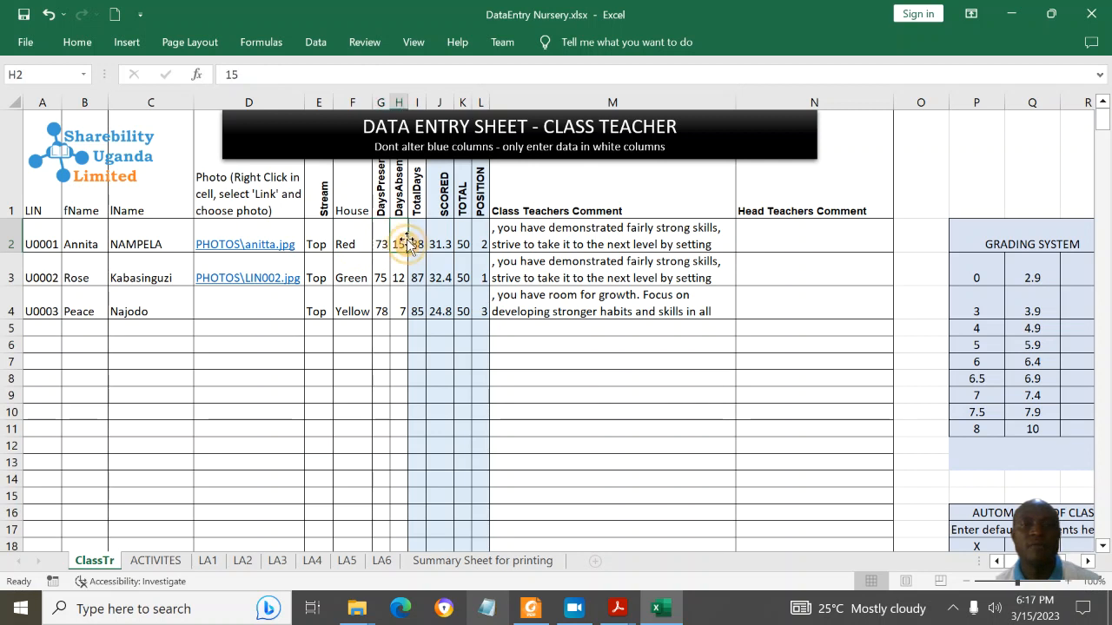
pyautogui.click(383, 243)
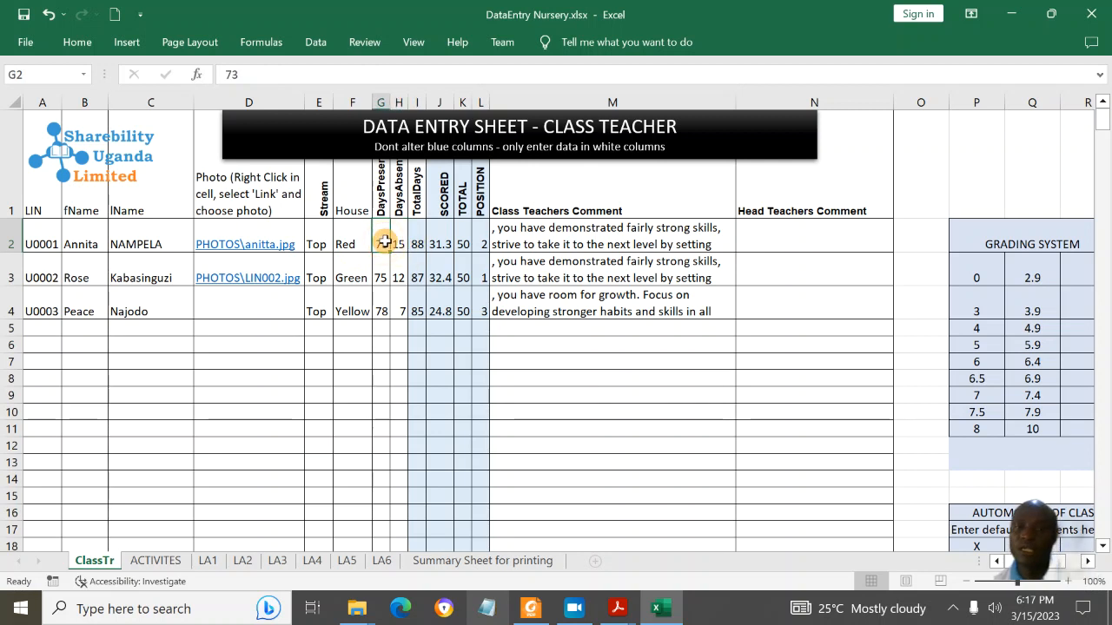
pyautogui.write('1')
pyautogui.press('Return')
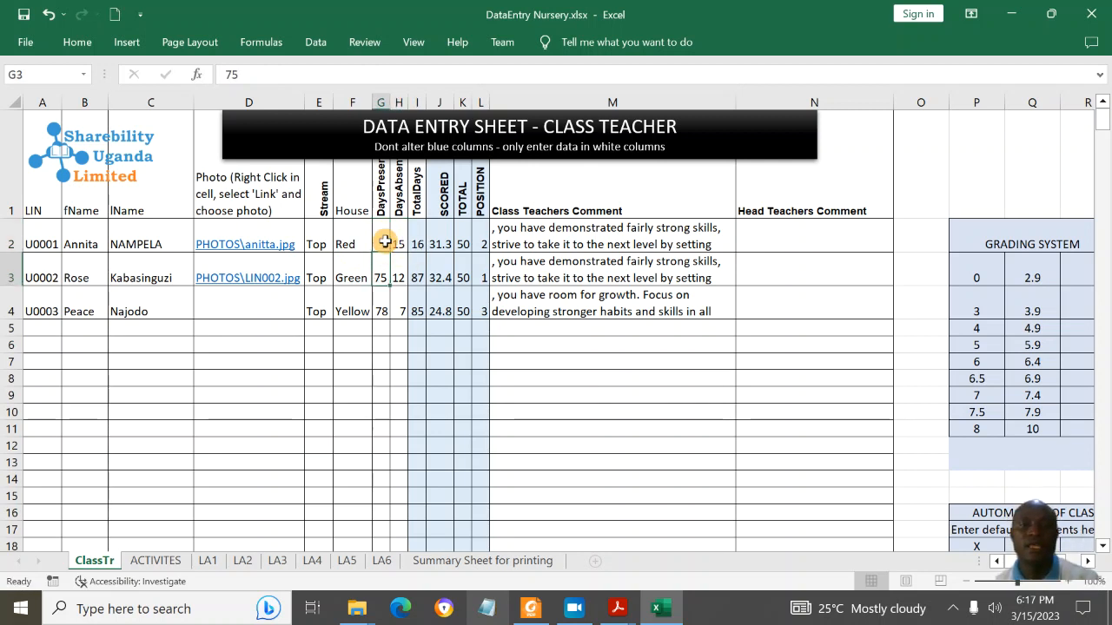
pyautogui.click(385, 242)
pyautogui.write('56')
pyautogui.press('Return')
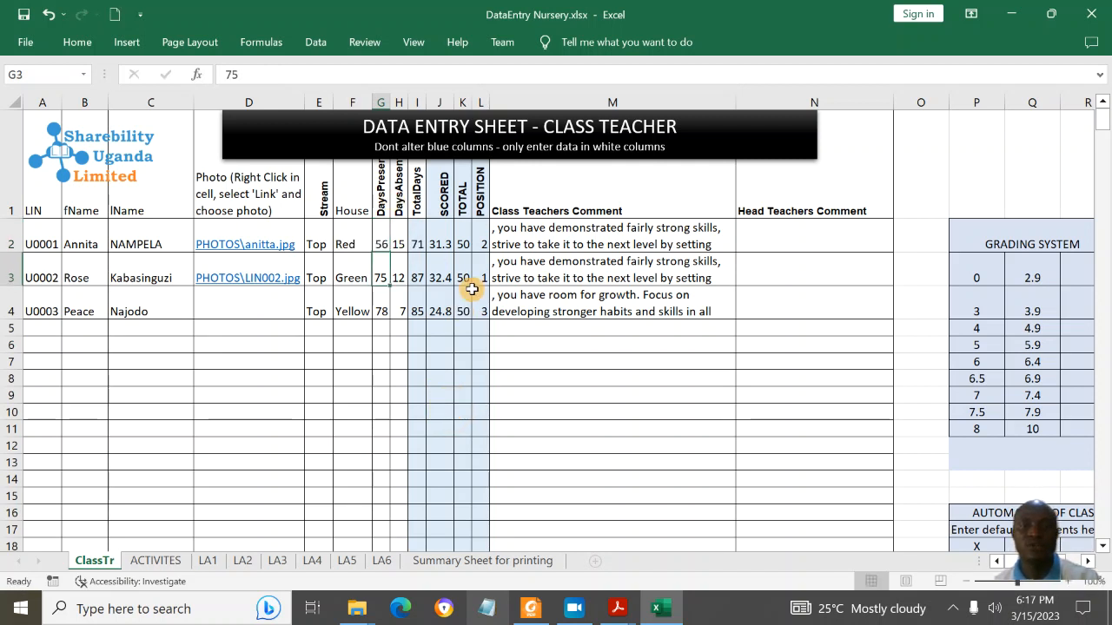
pyautogui.click(384, 244)
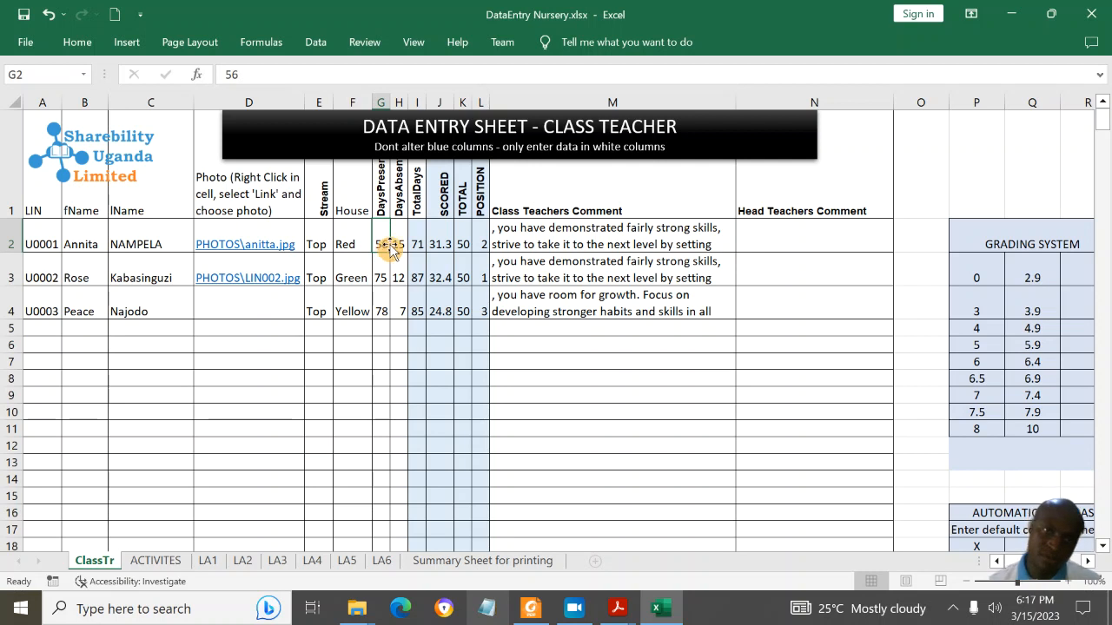
# Step: Review the SCORED and TOTAL figures and the grading table's score bands and comments
pyautogui.click(444, 242)
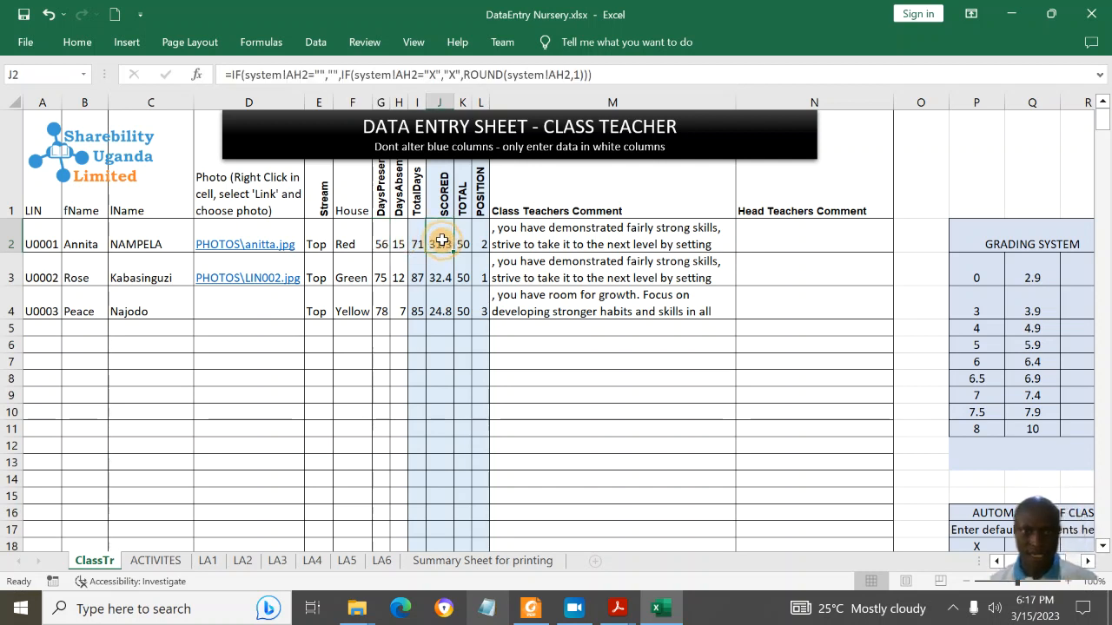
pyautogui.moveTo(441, 237); pyautogui.dragTo(476, 327)
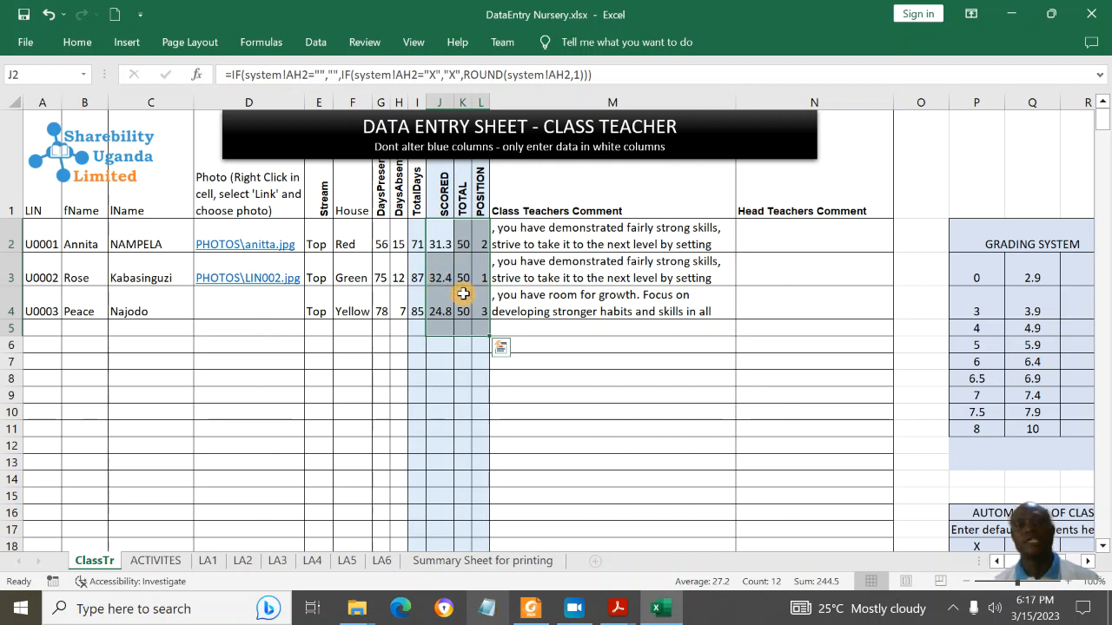
pyautogui.click(634, 237)
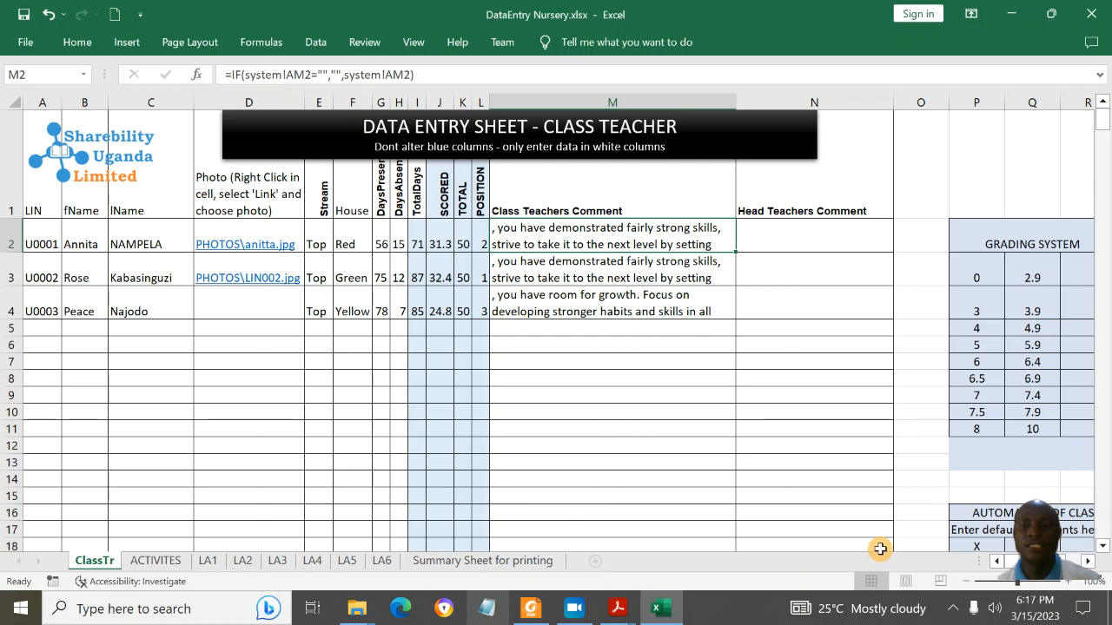
pyautogui.click(1038, 369)
pyautogui.press('Right')
pyautogui.press('Right')
pyautogui.press('Right')
pyautogui.press('Down')
pyautogui.press('Down')
pyautogui.press('Down')
pyautogui.press('Down')
pyautogui.press('Down')
pyautogui.press('Down')
pyautogui.press('Down')
pyautogui.press('Down')
pyautogui.press('Down')
pyautogui.press('Down')
pyautogui.press('Down')
pyautogui.press('Down')
pyautogui.press('Down')
pyautogui.press('Down')
pyautogui.press('Down')
pyautogui.press('Down')
pyautogui.press('Down')
pyautogui.press('Down')
pyautogui.press('Down')
pyautogui.press('Down')
pyautogui.press('Down')
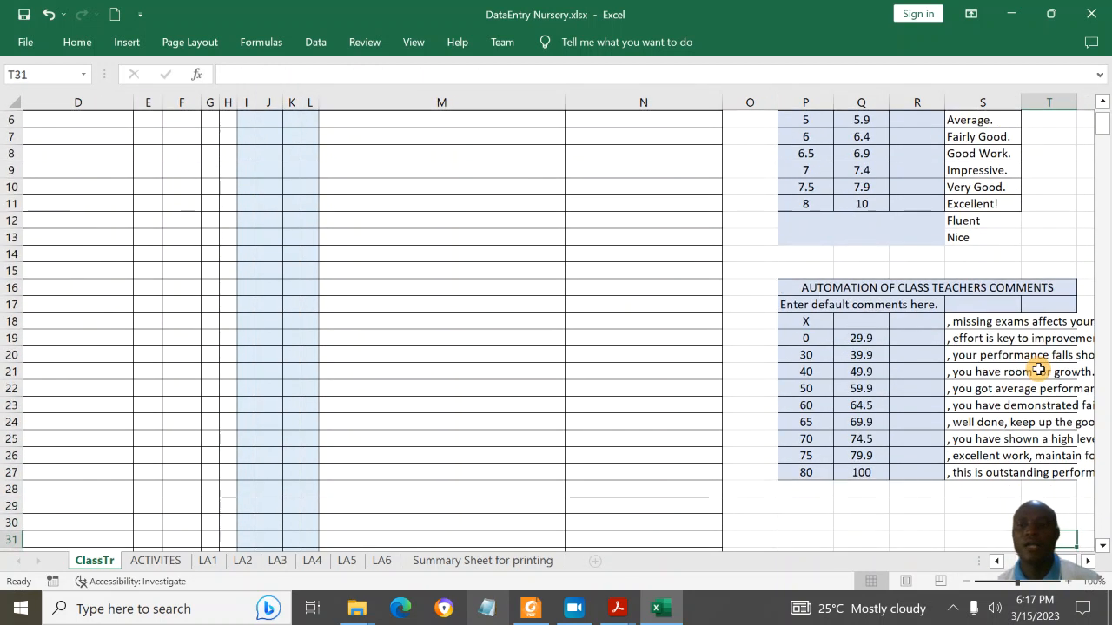
pyautogui.click(972, 459)
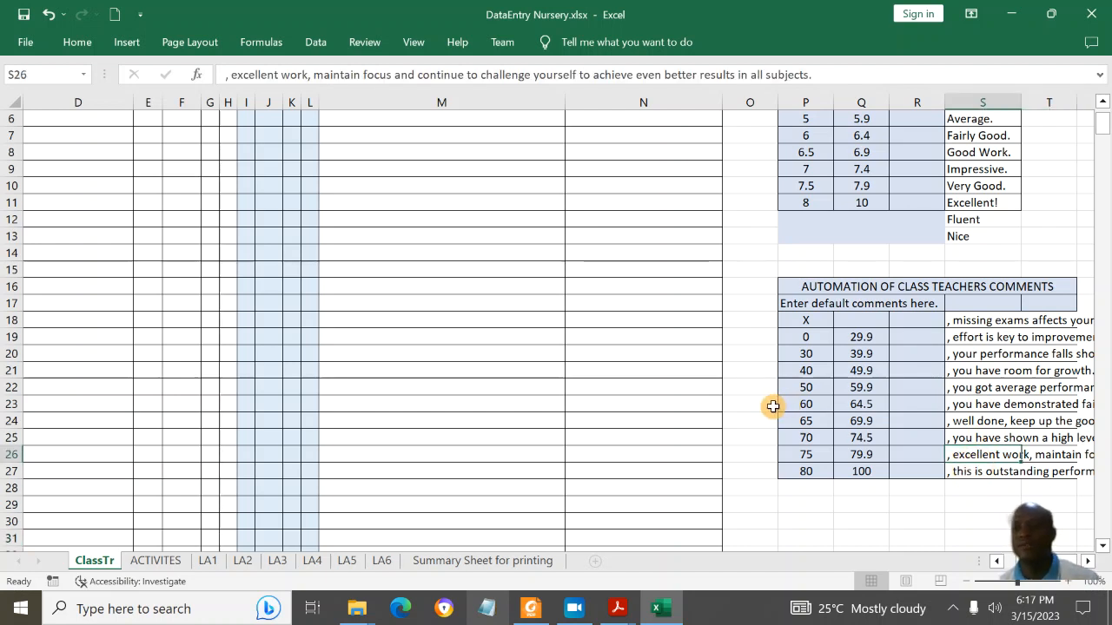
pyautogui.click(820, 453)
pyautogui.click(935, 432)
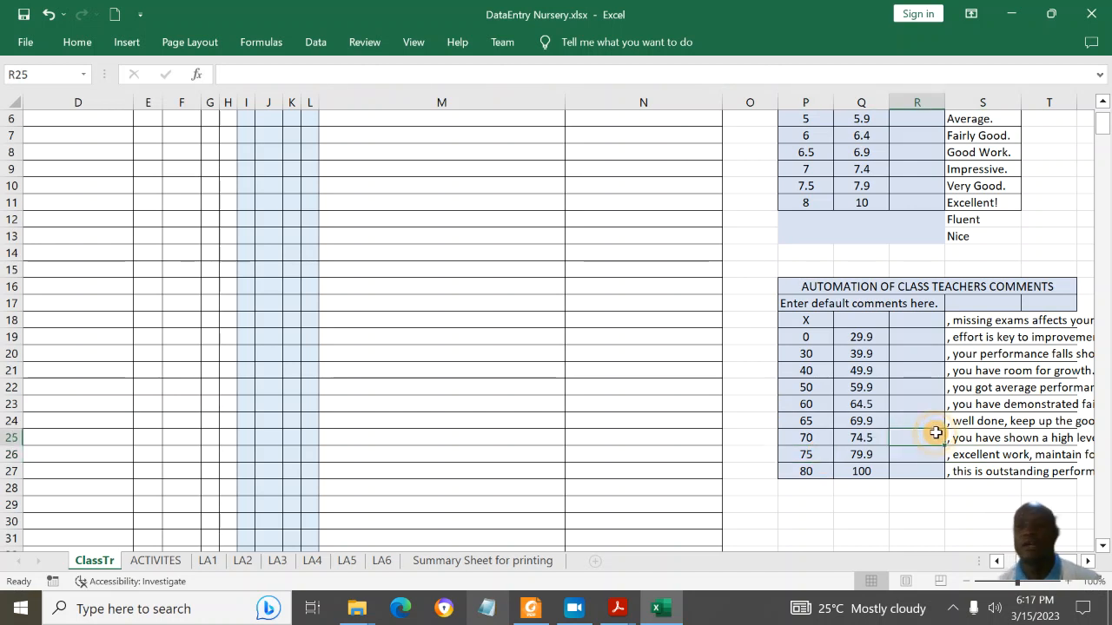
pyautogui.click(1009, 436)
pyautogui.click(817, 372)
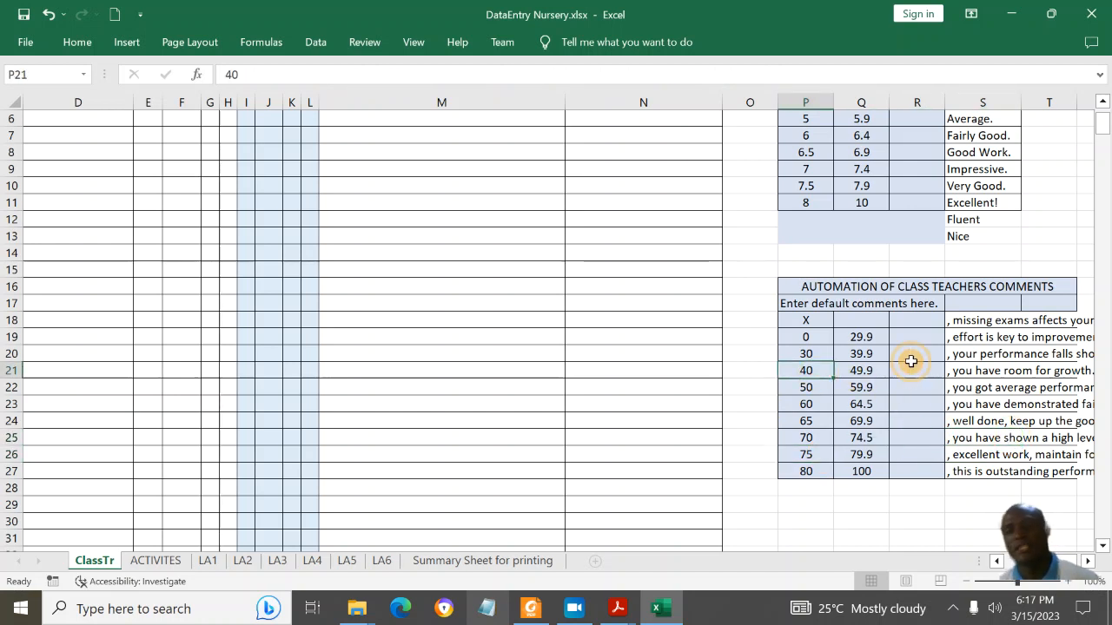
pyautogui.click(990, 351)
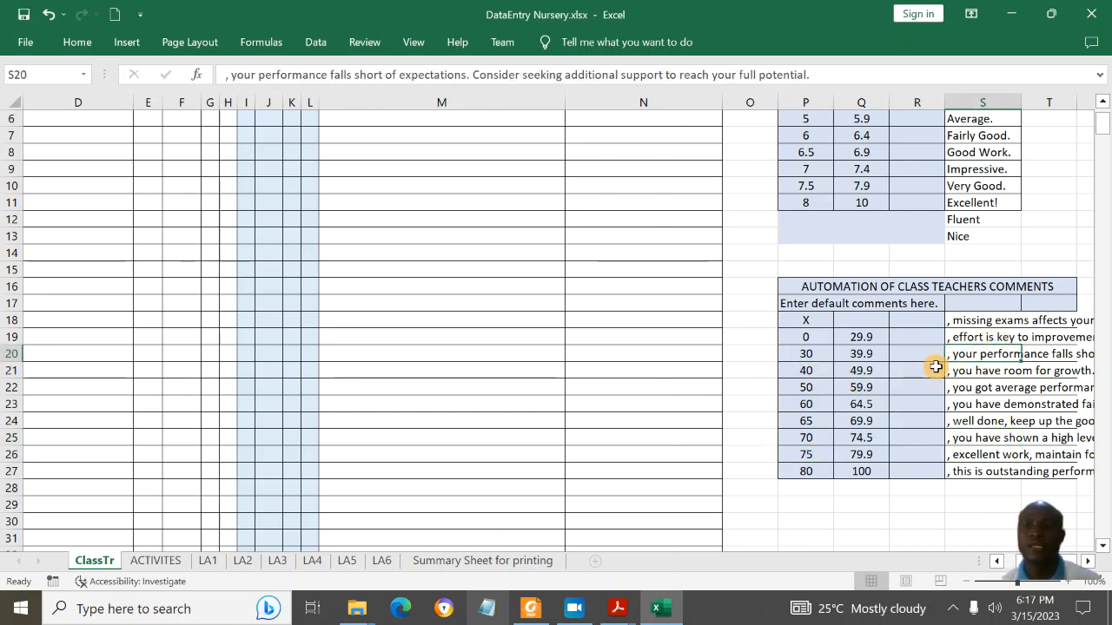
pyautogui.press('Up')
pyautogui.press('Up')
pyautogui.press('Up')
pyautogui.press('Up')
pyautogui.press('Up')
pyautogui.press('Up')
pyautogui.press('Up')
pyautogui.press('Up')
pyautogui.press('Up')
pyautogui.press('Up')
pyautogui.press('Up')
pyautogui.press('Up')
pyautogui.press('Up')
pyautogui.press('Up')
pyautogui.press('Up')
pyautogui.press('Up')
pyautogui.press('Up')
pyautogui.press('Up')
pyautogui.press('Up')
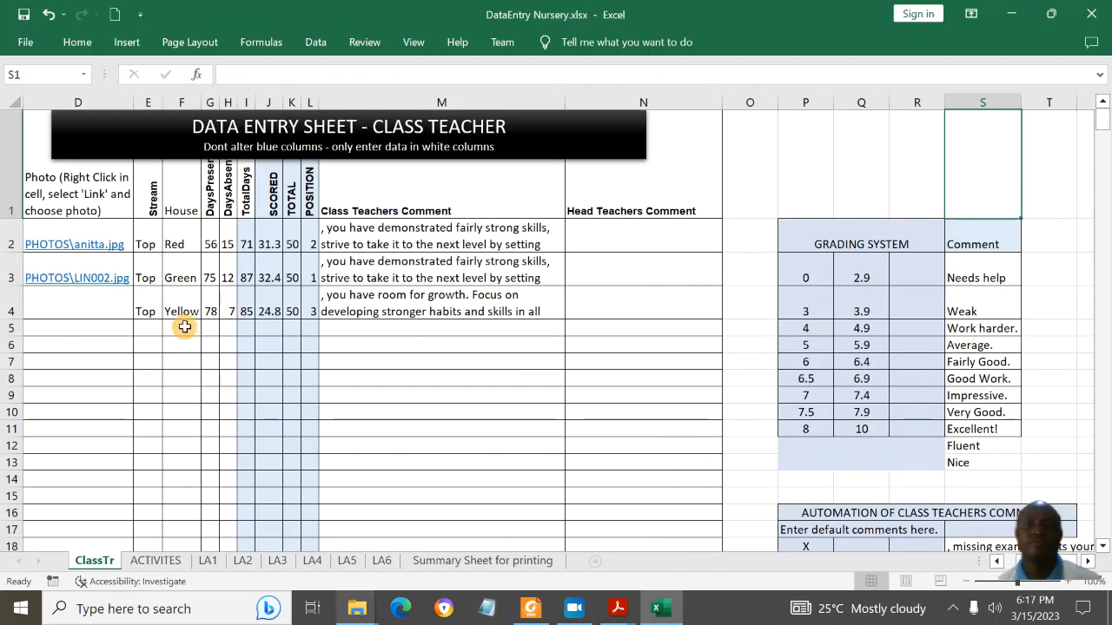
# Step: Check the teacher comment formulas and grading comments like Average. and Work harder., then view ACTIVITIES
pyautogui.click(453, 245)
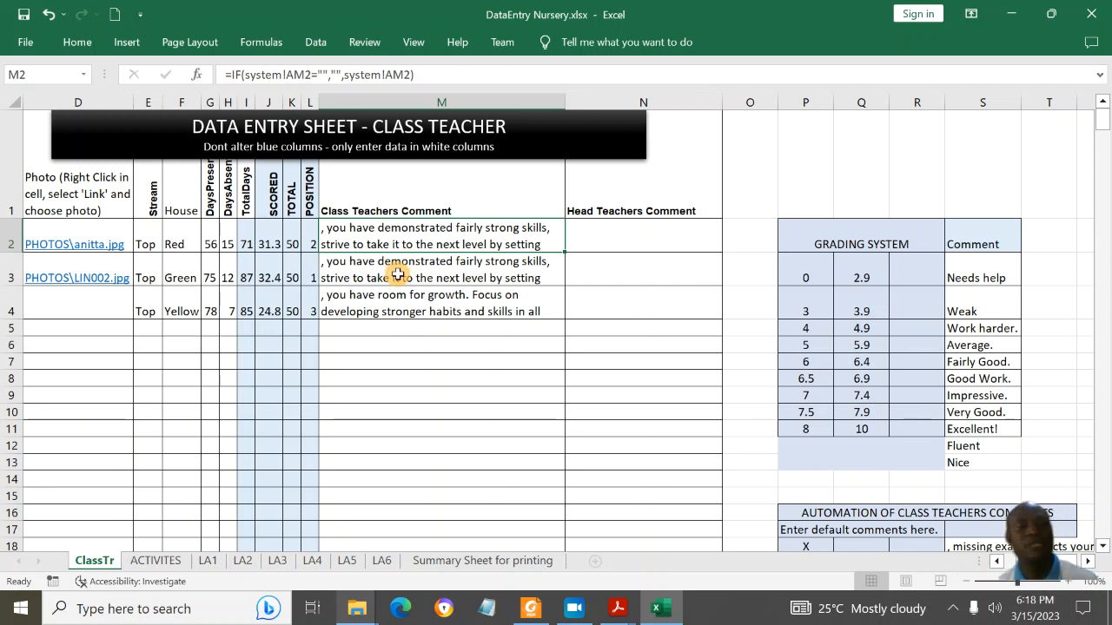
pyautogui.click(625, 241)
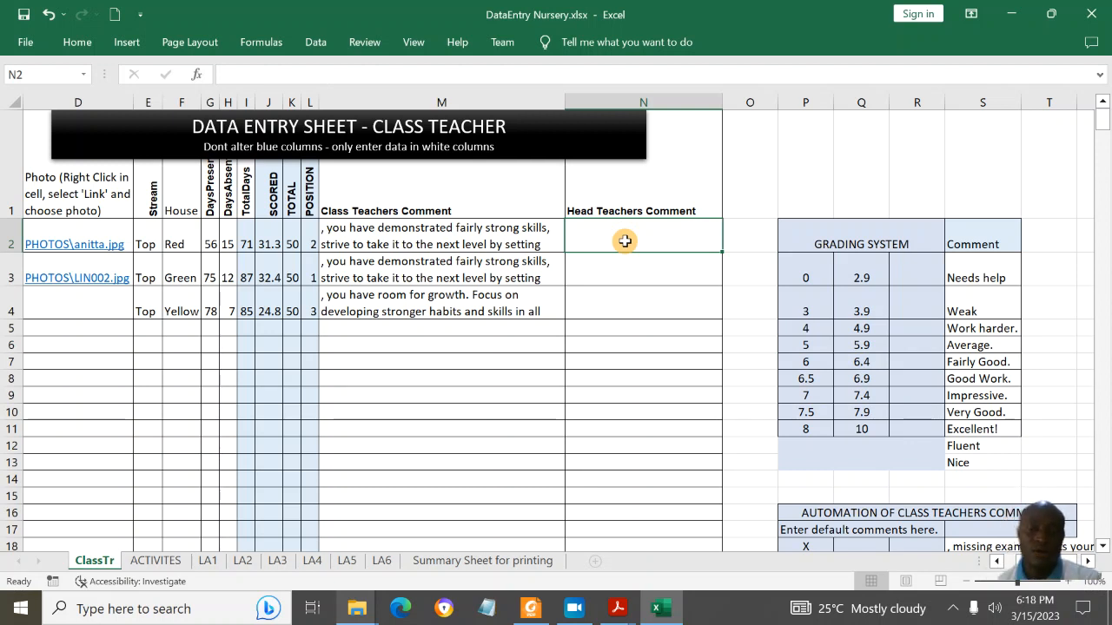
pyautogui.click(955, 268)
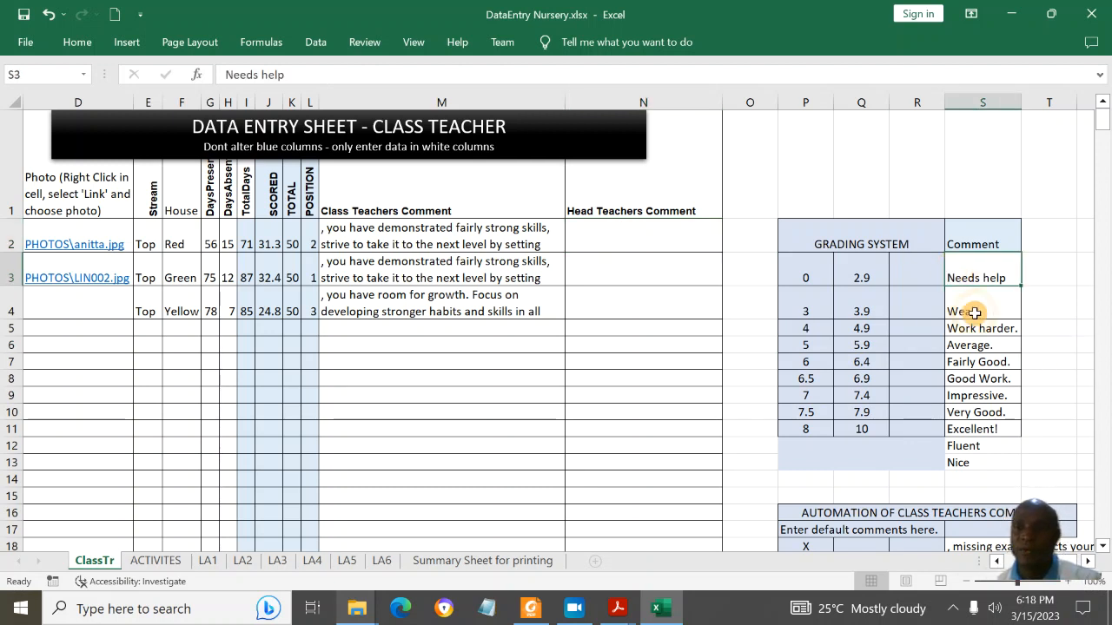
pyautogui.click(858, 382)
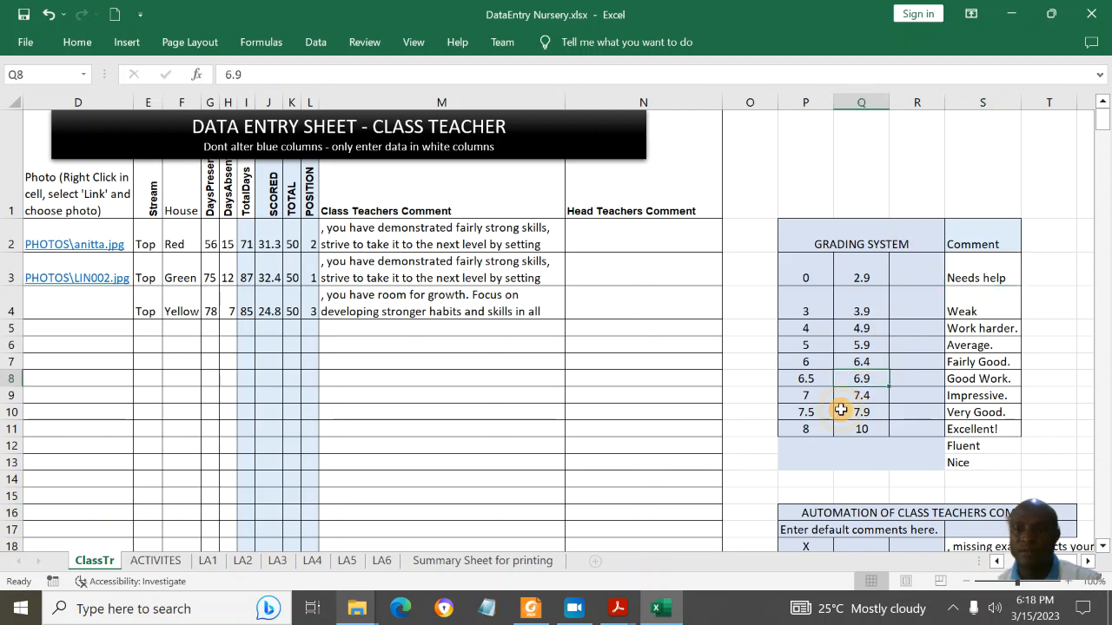
pyautogui.click(980, 452)
pyautogui.click(985, 344)
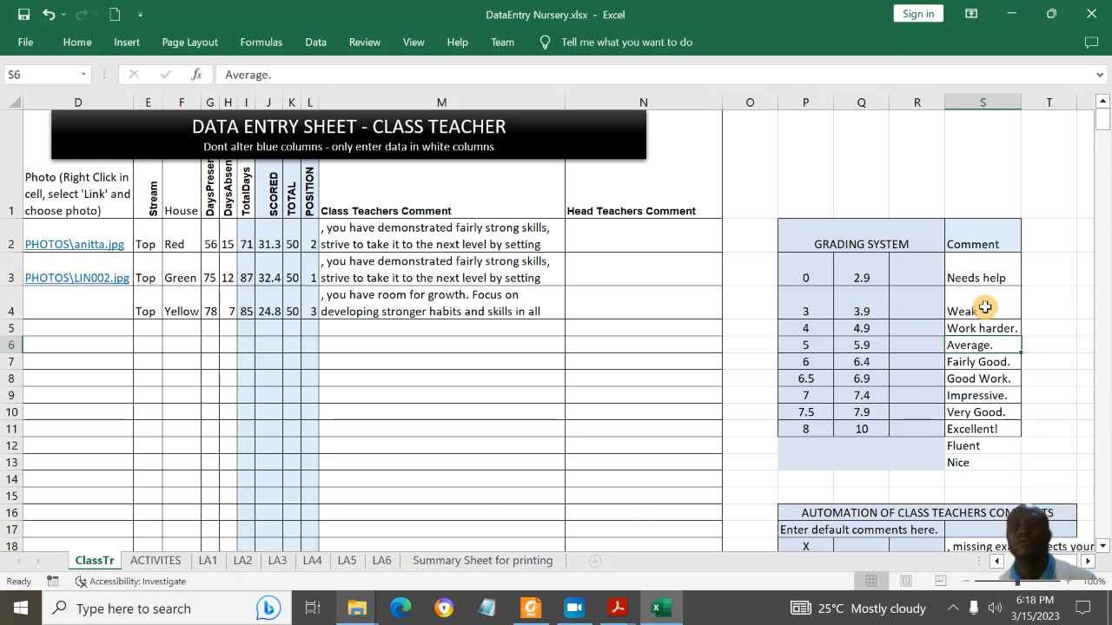
pyautogui.click(971, 330)
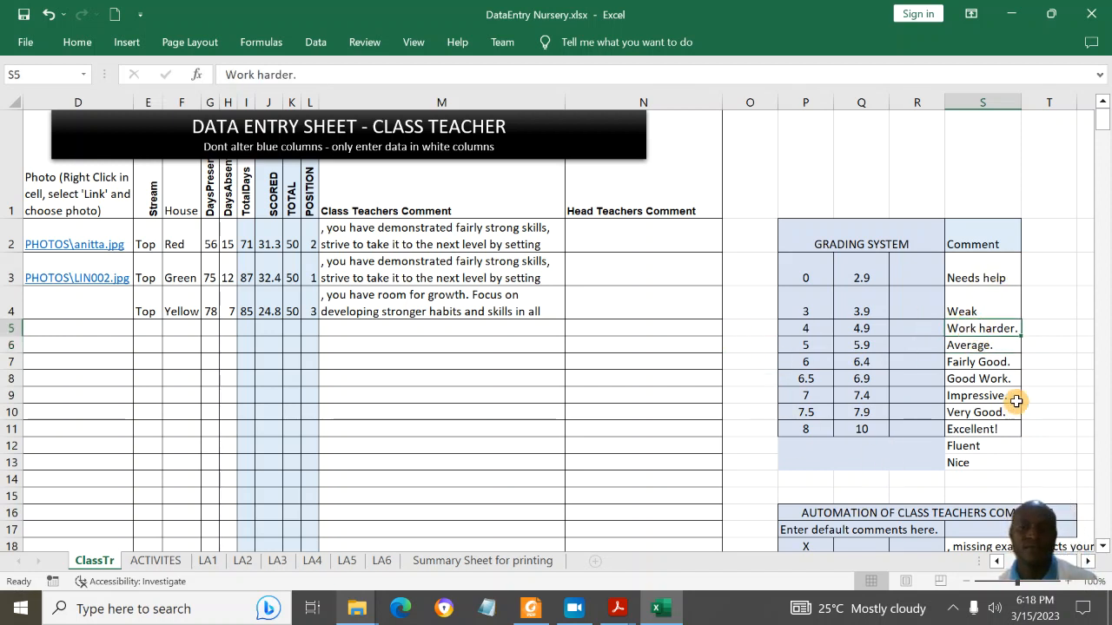
pyautogui.click(155, 560)
pyautogui.click(300, 293)
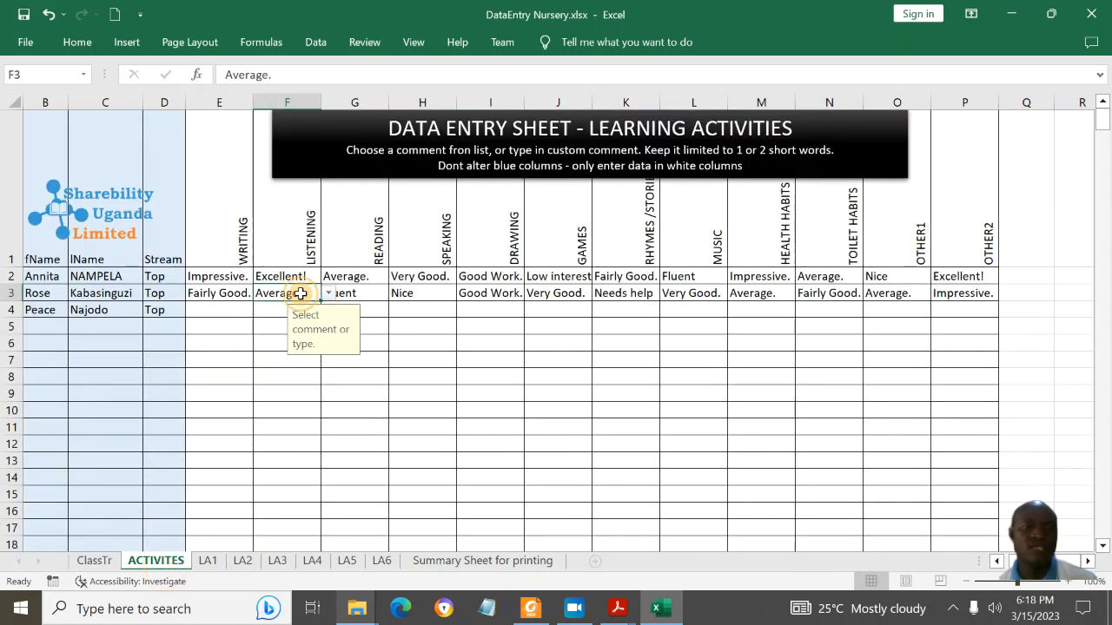
pyautogui.click(219, 291)
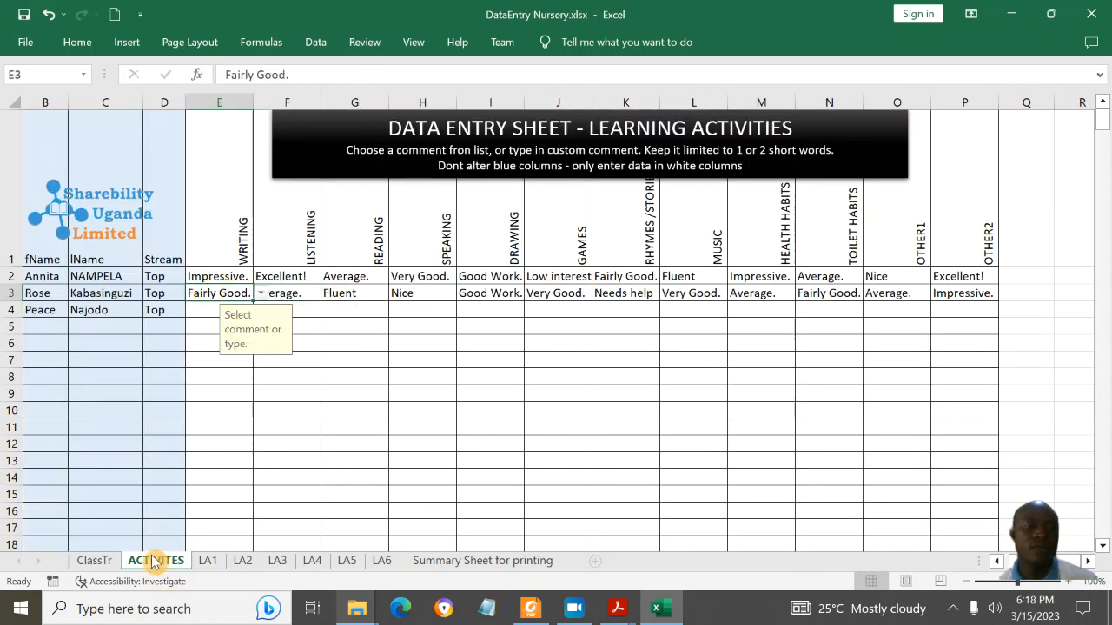
pyautogui.click(44, 277)
pyautogui.click(92, 275)
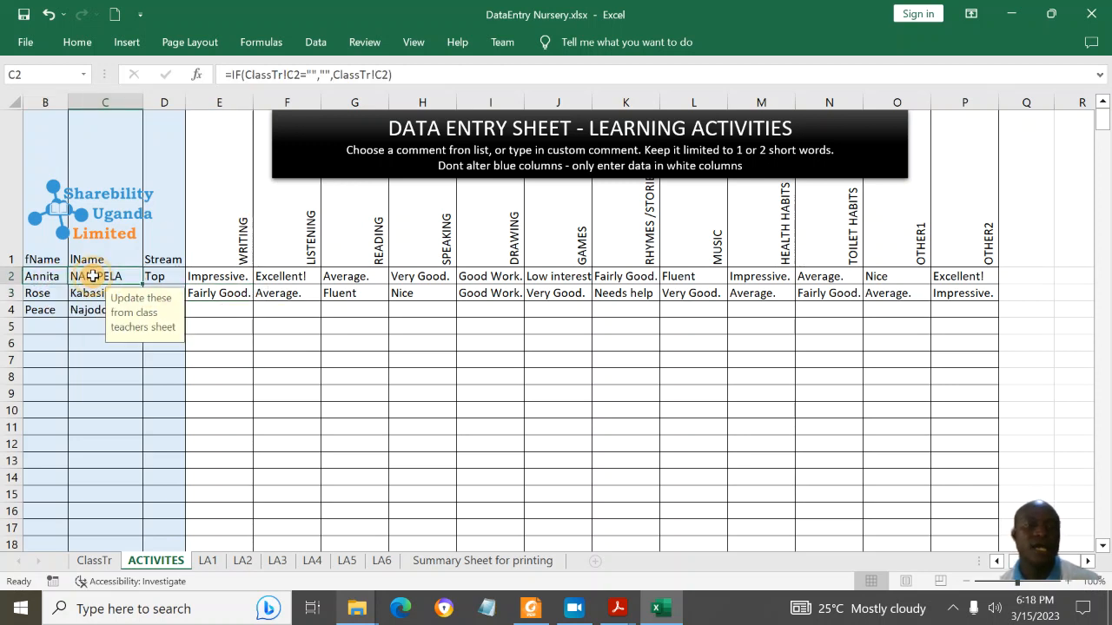
pyautogui.click(41, 278)
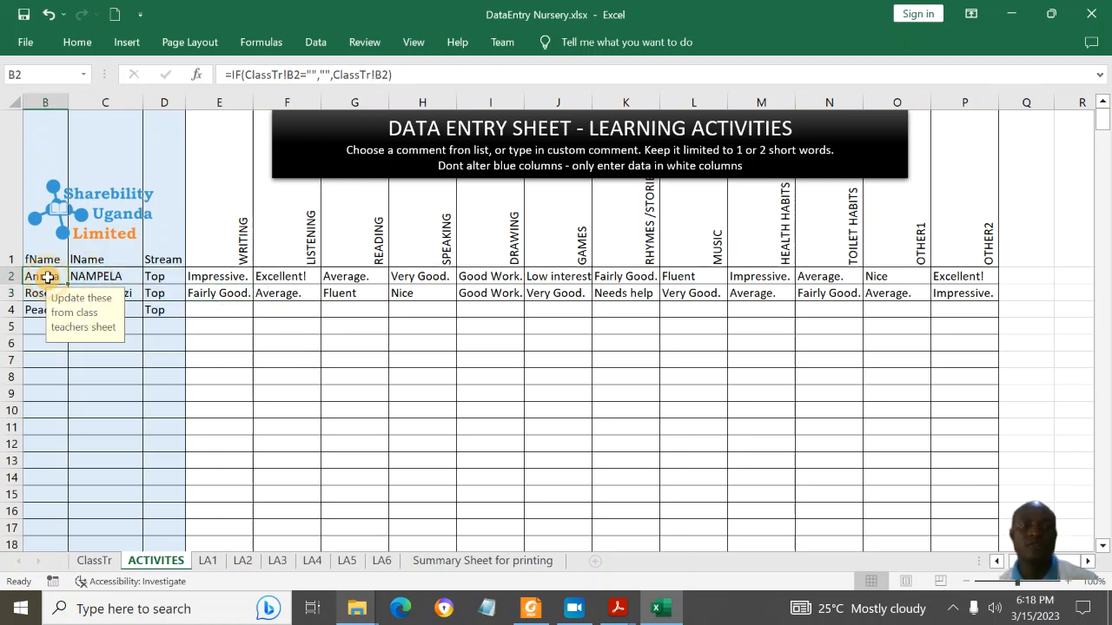
pyautogui.click(91, 278)
pyautogui.click(50, 295)
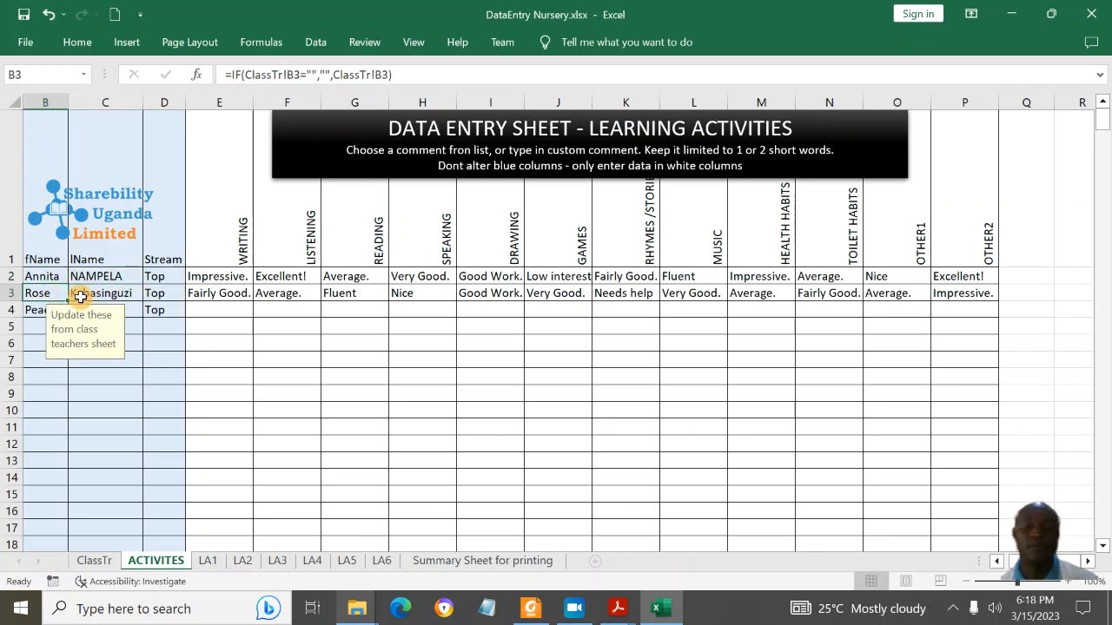
pyautogui.write('pERE')
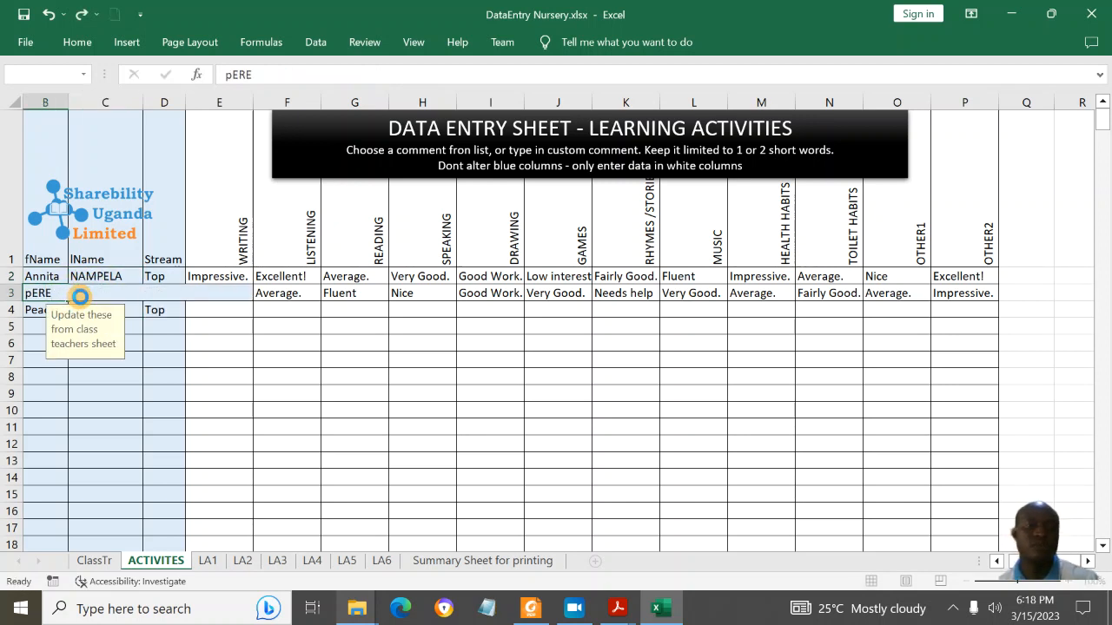
pyautogui.press('Return')
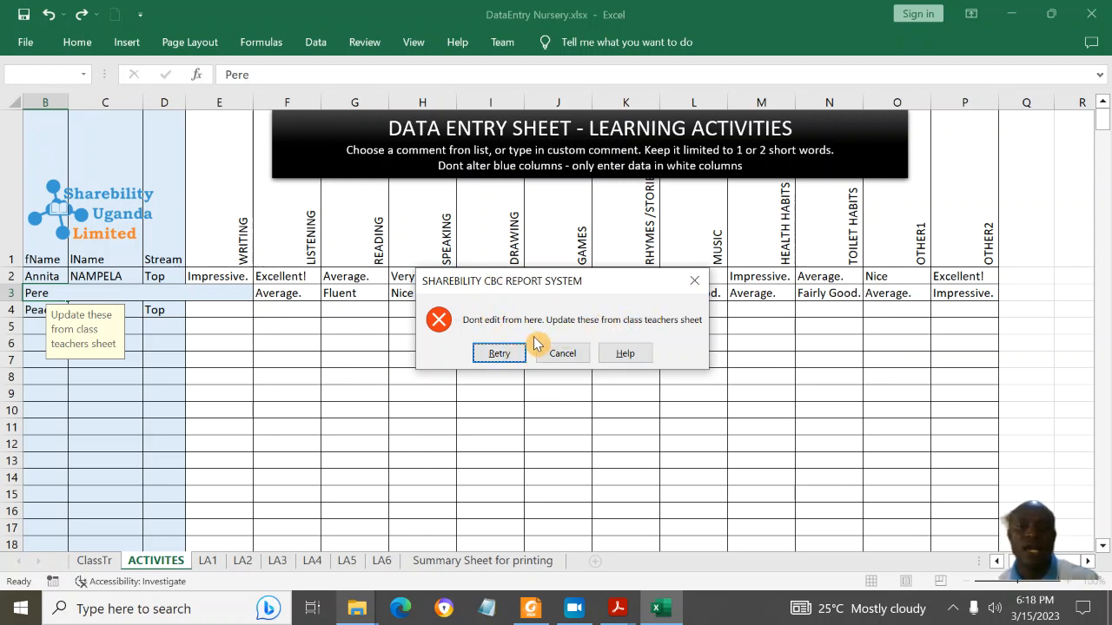
pyautogui.click(562, 353)
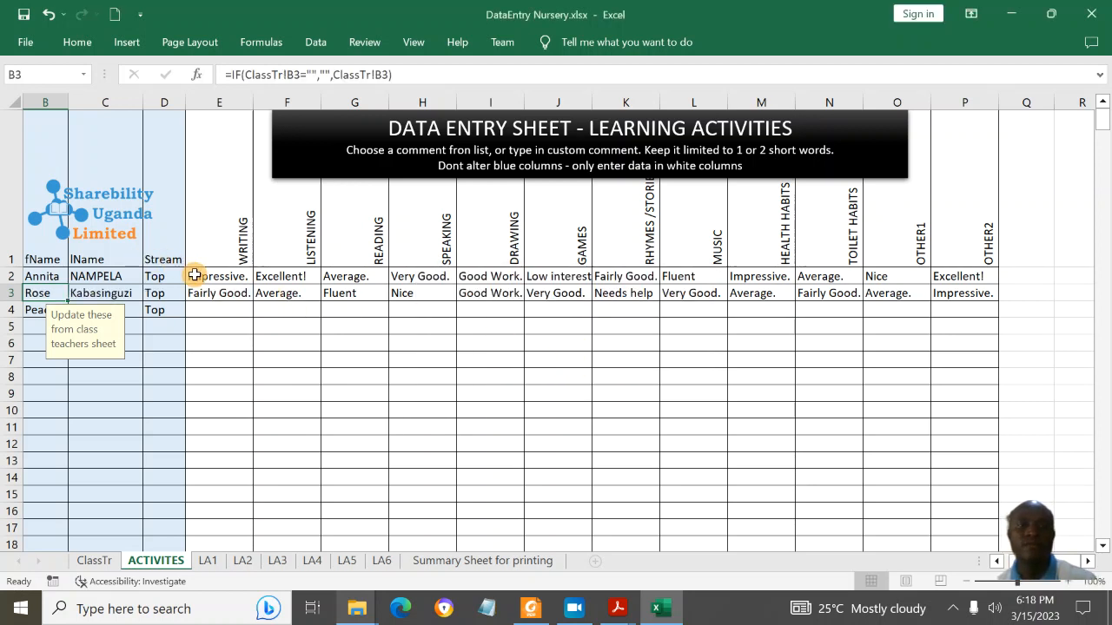
pyautogui.click(231, 276)
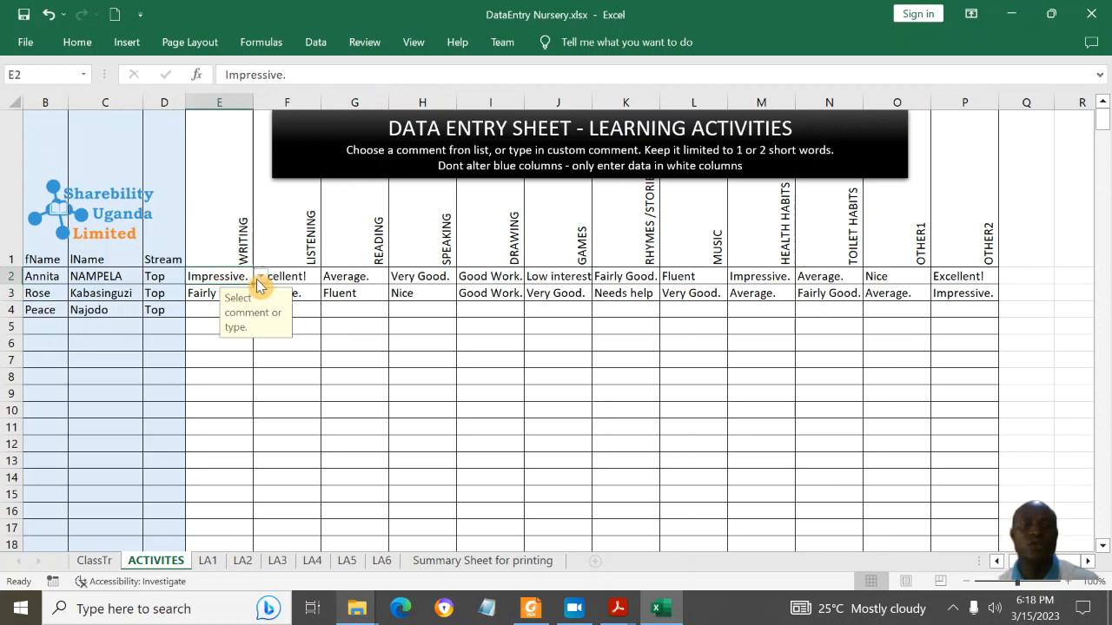
# Step: Set the first learner's Writing comment to Fairly Good. from the dropdown
pyautogui.click(49, 292)
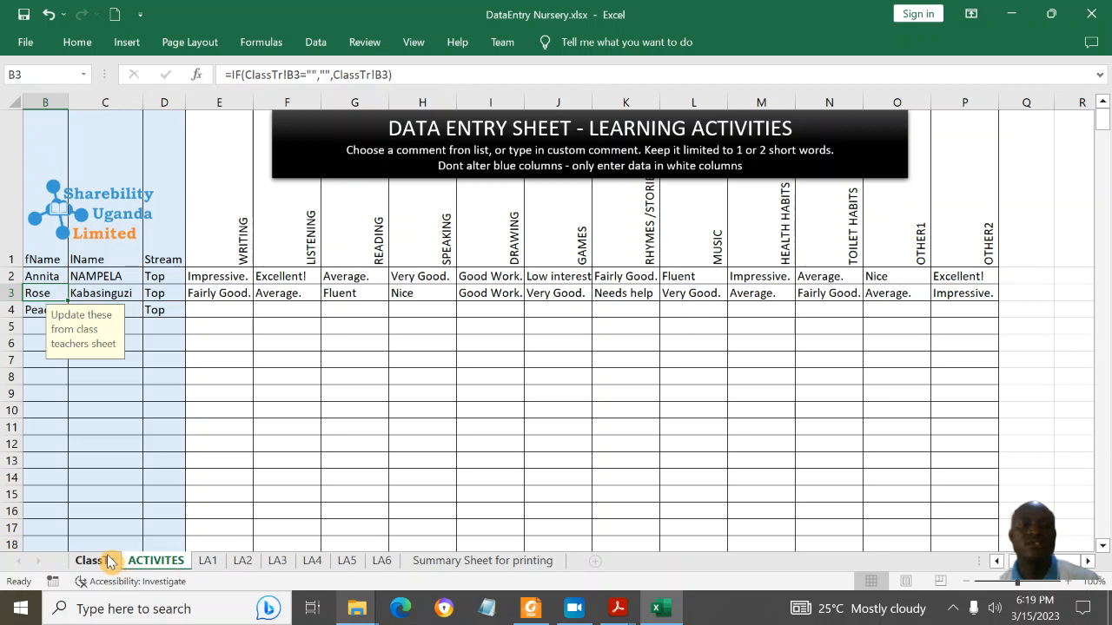
pyautogui.click(239, 278)
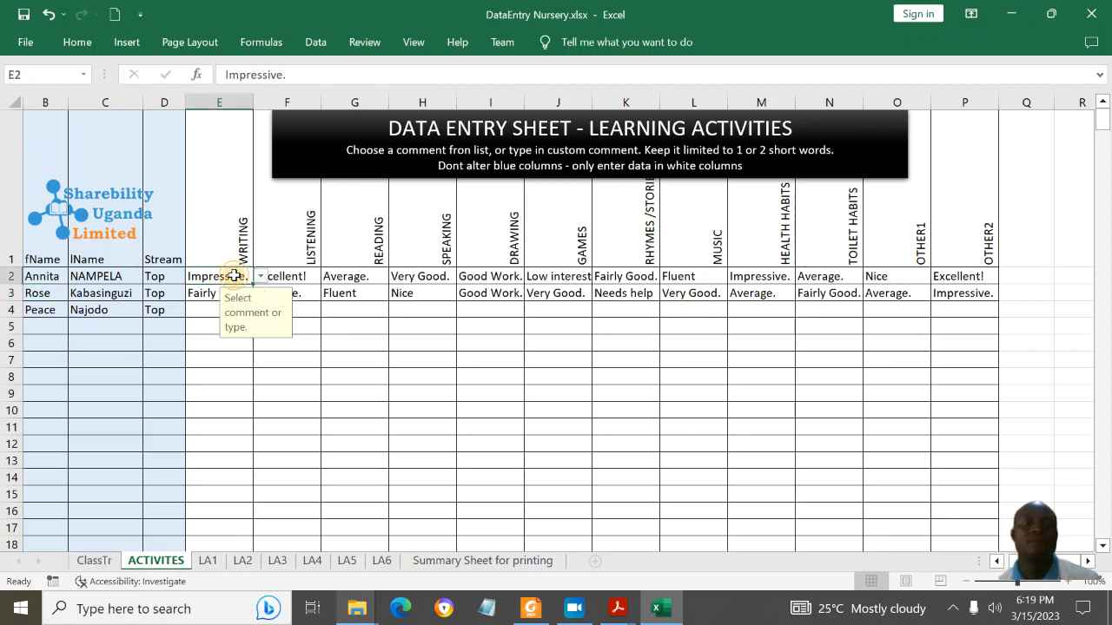
pyautogui.click(260, 280)
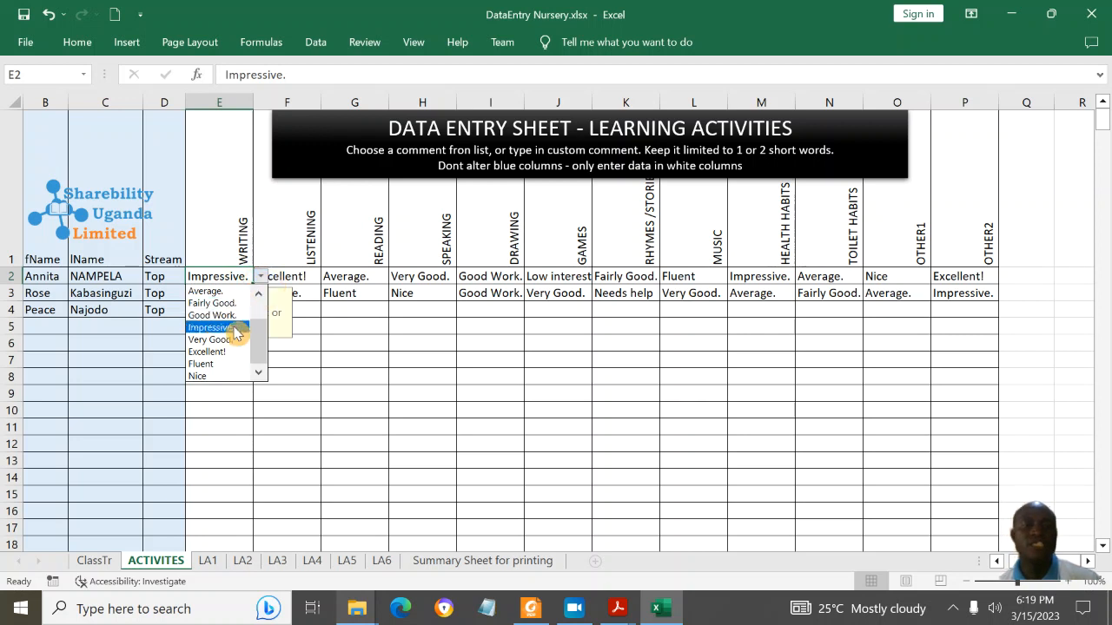
pyautogui.click(228, 366)
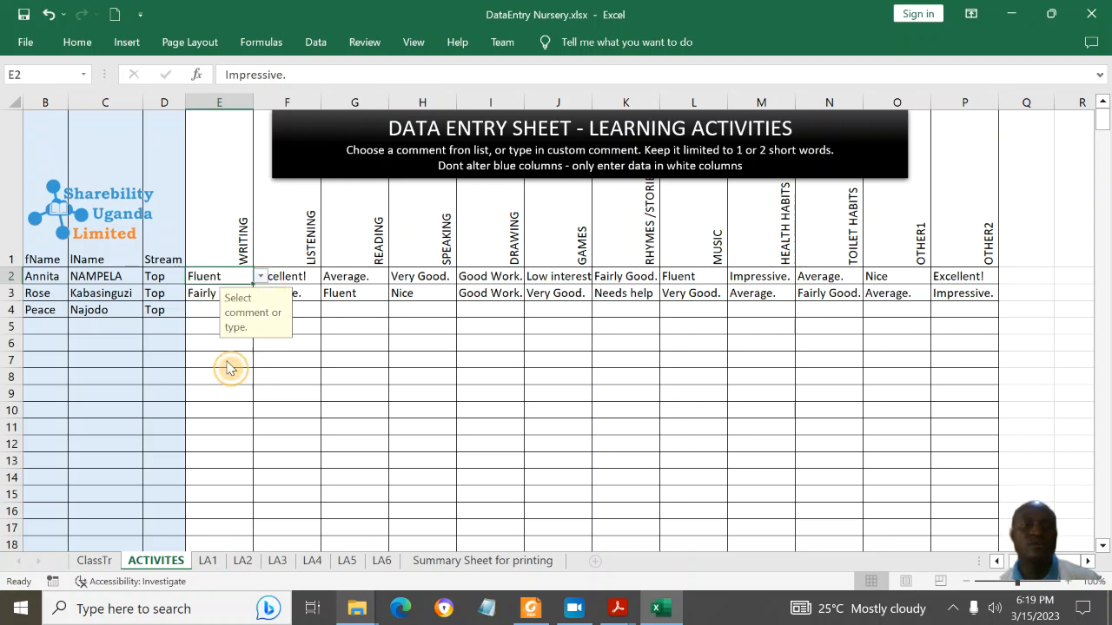
pyautogui.click(260, 277)
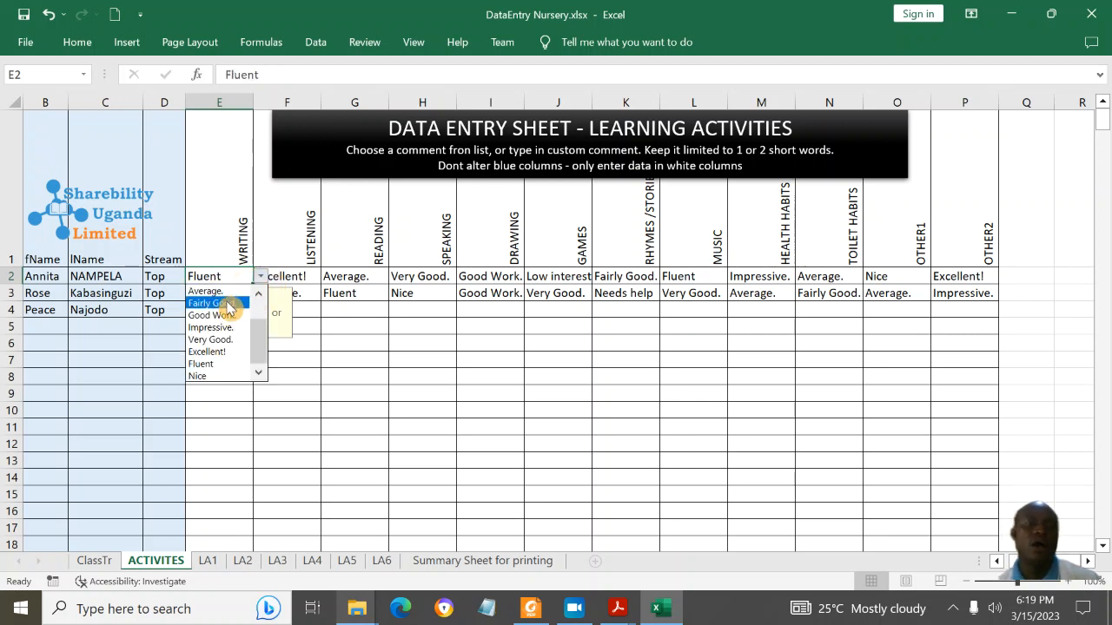
pyautogui.click(228, 305)
# Step: Choose Good Work. for Listening and Excellent! for Reading
pyautogui.click(302, 275)
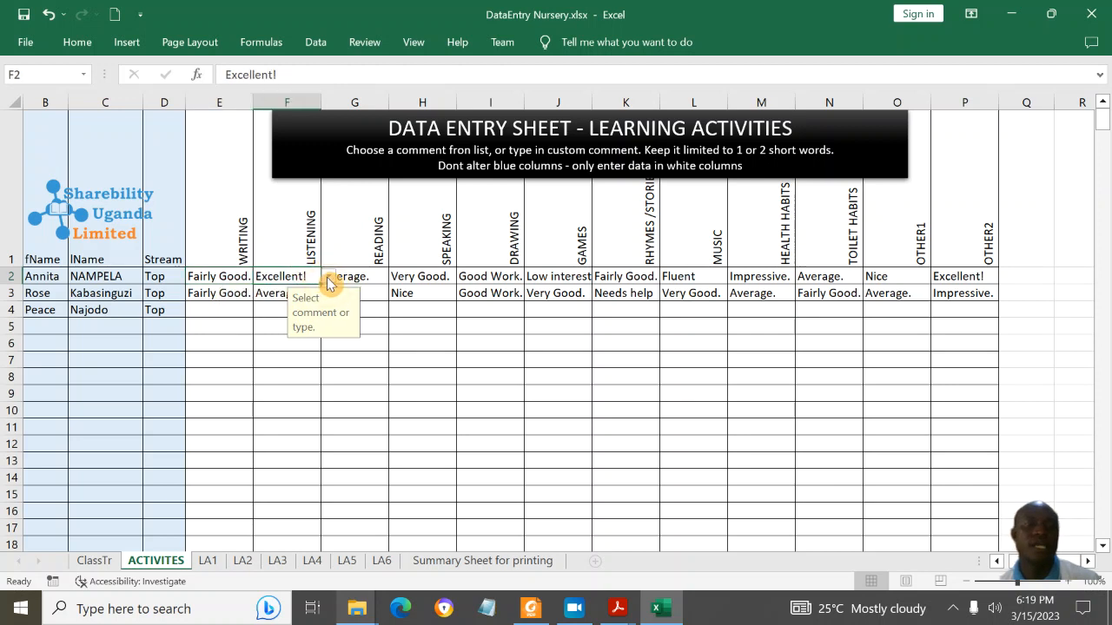
pyautogui.click(329, 278)
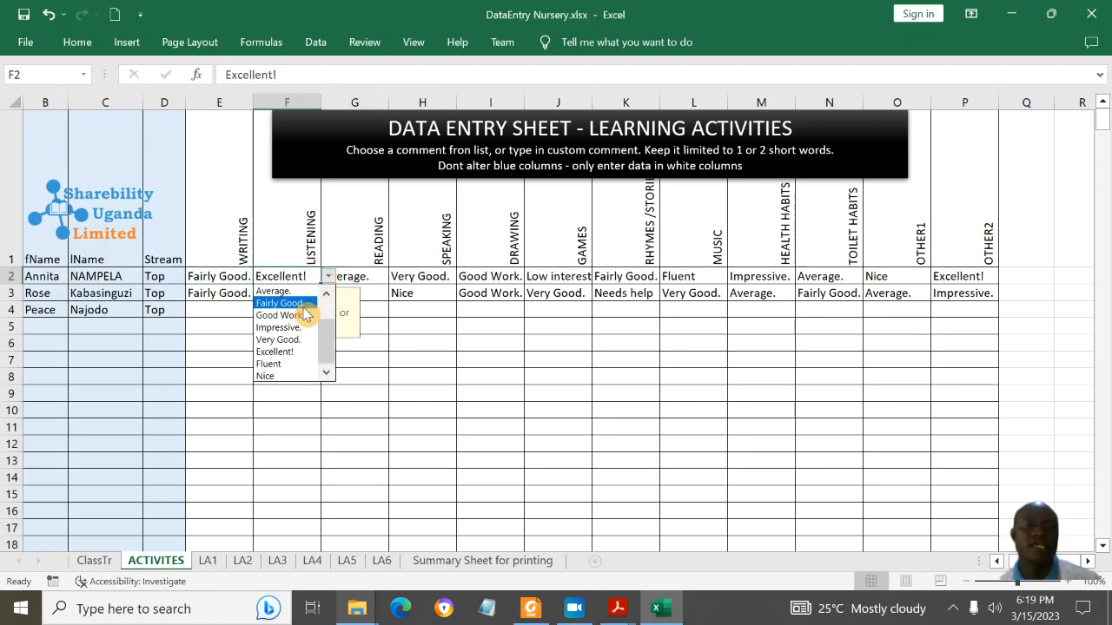
pyautogui.click(303, 317)
pyautogui.click(365, 275)
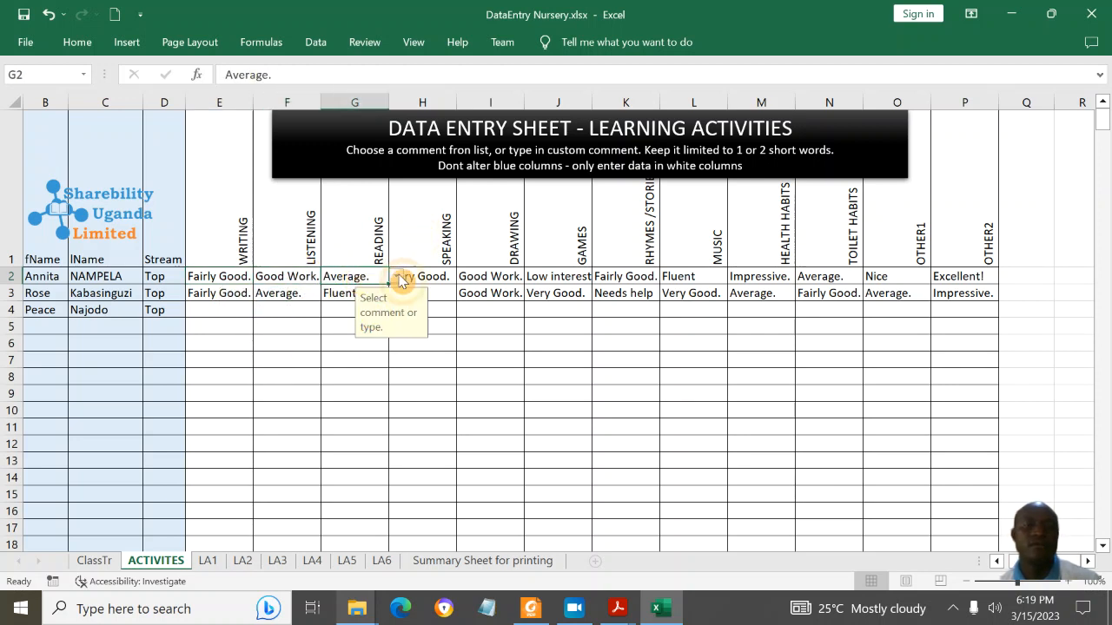
pyautogui.click(396, 276)
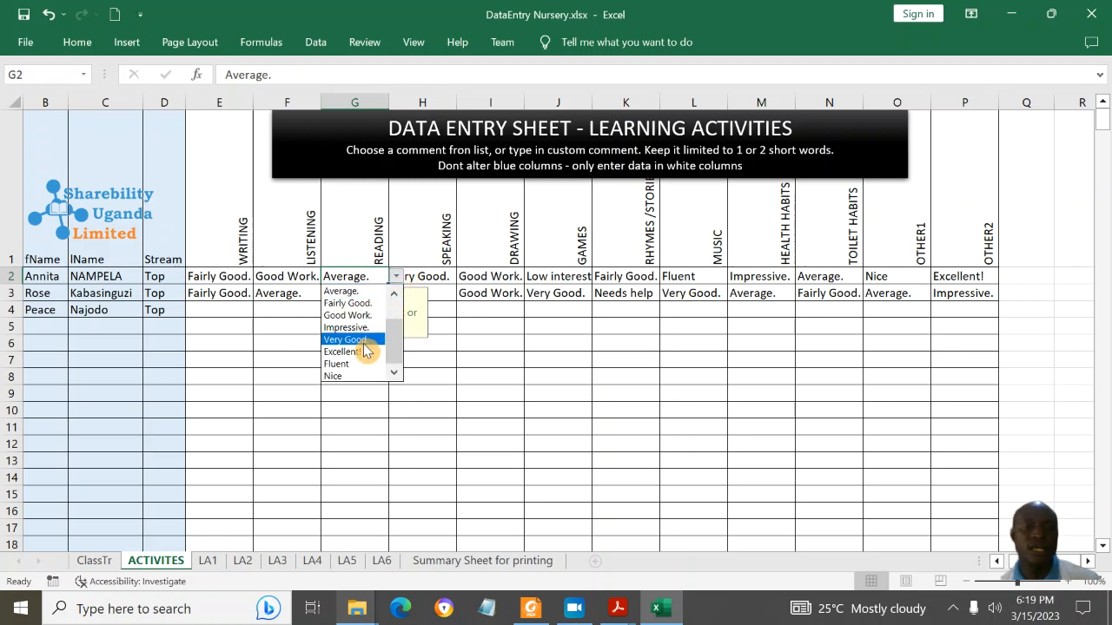
pyautogui.click(363, 352)
pyautogui.click(425, 276)
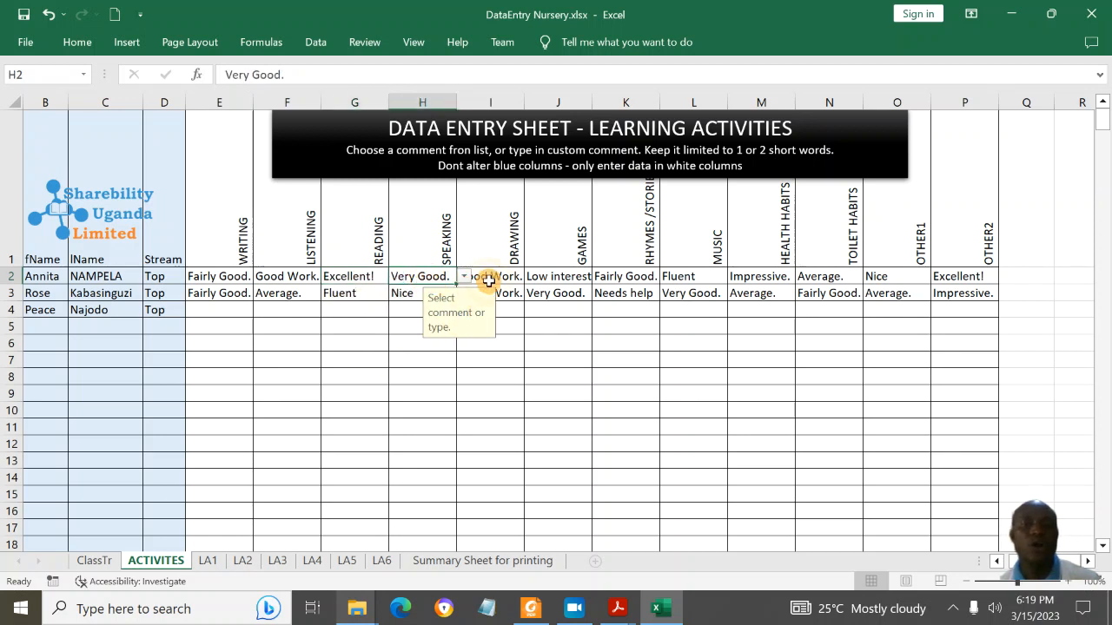
pyautogui.click(565, 277)
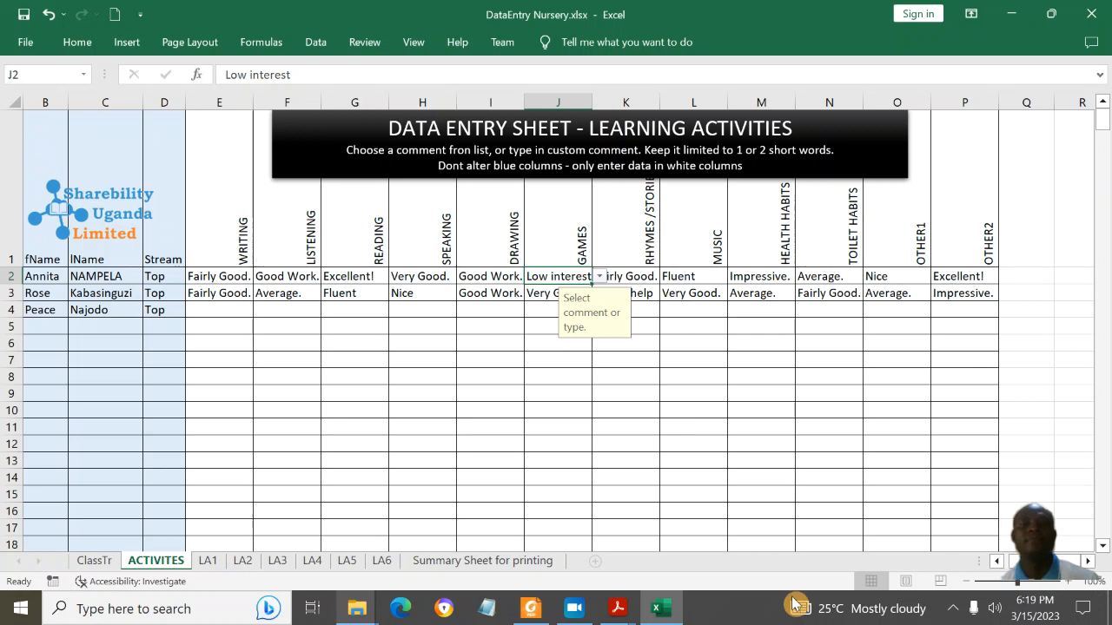
pyautogui.moveTo(813, 619)
pyautogui.click(345, 356)
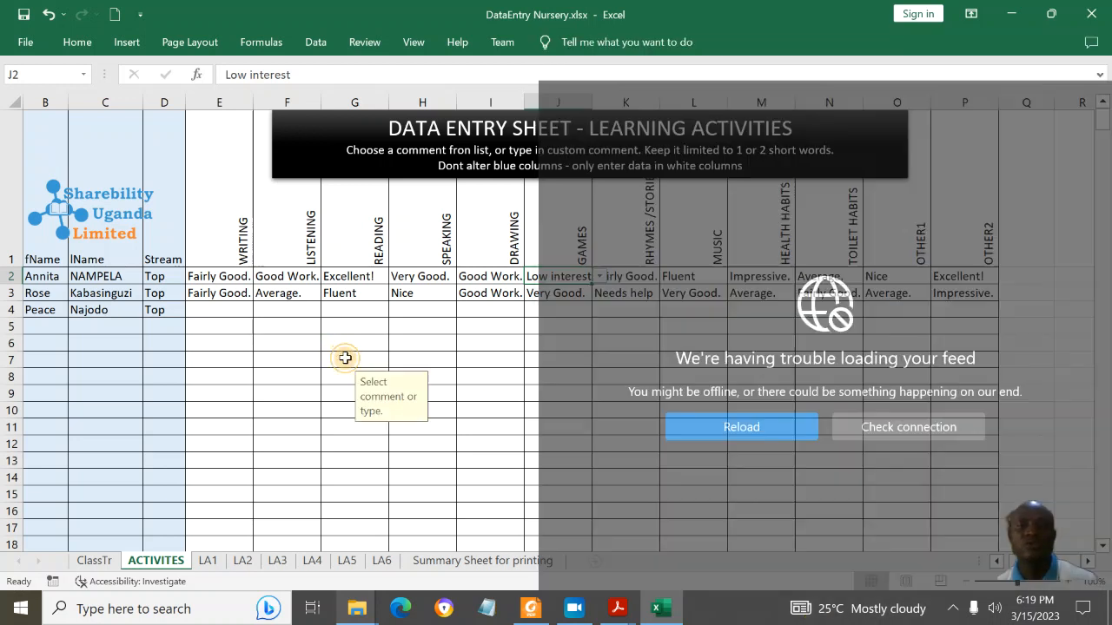
# Step: Enter Very active as the first learner's Games comment in J2
pyautogui.click(575, 275)
pyautogui.write('V')
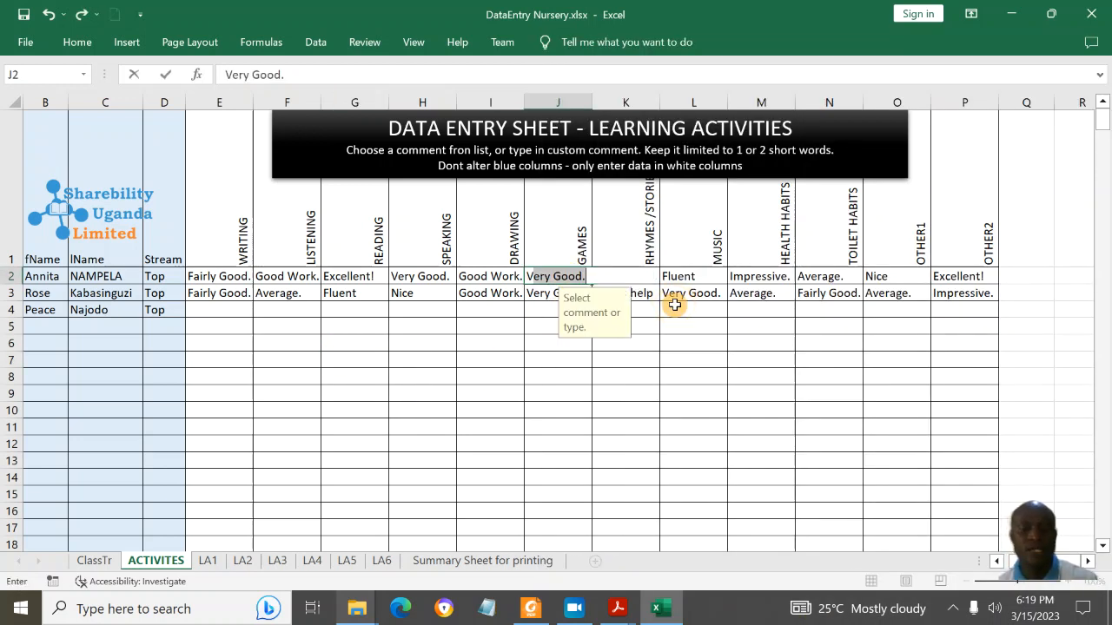
pyautogui.write('ery activ')
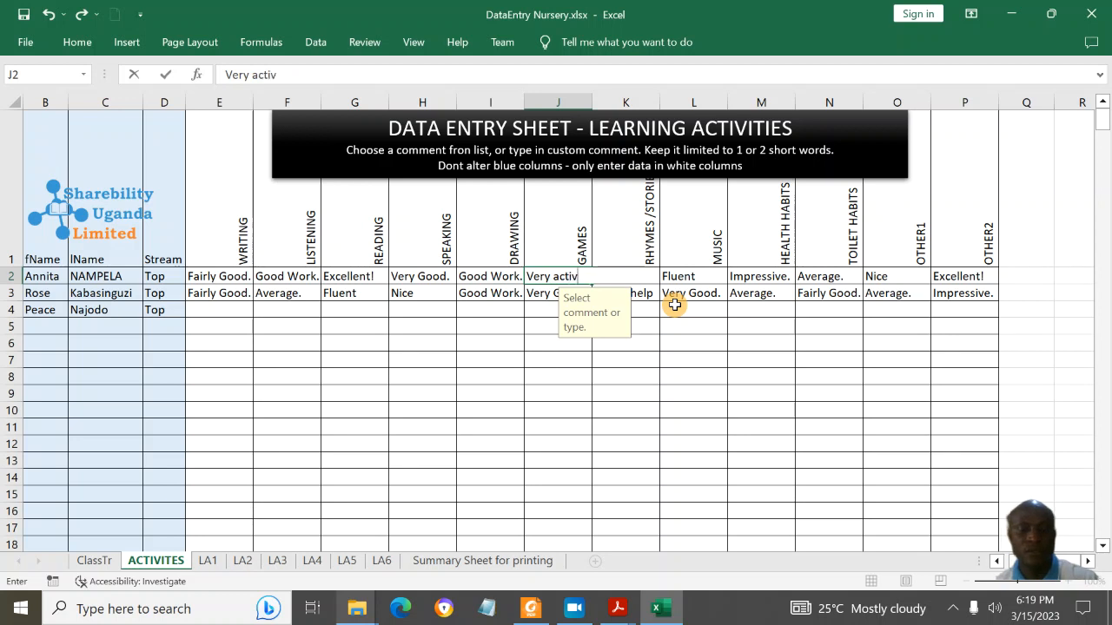
pyautogui.write('e')
pyautogui.press('Return')
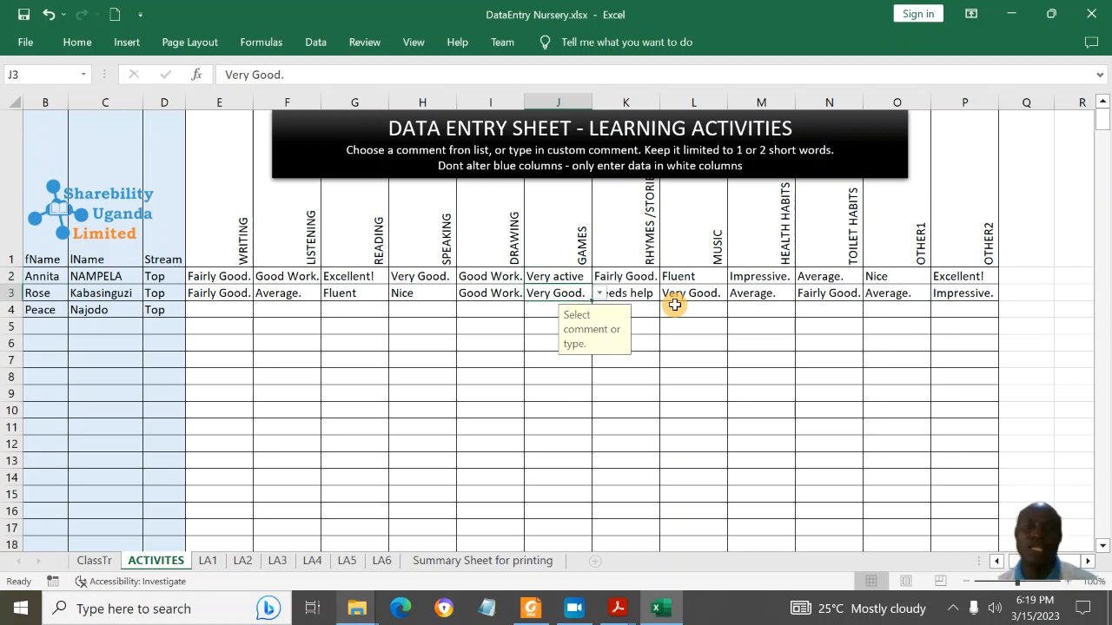
# Step: Pick Impressive. from the Music comment dropdown in L2
pyautogui.click(714, 276)
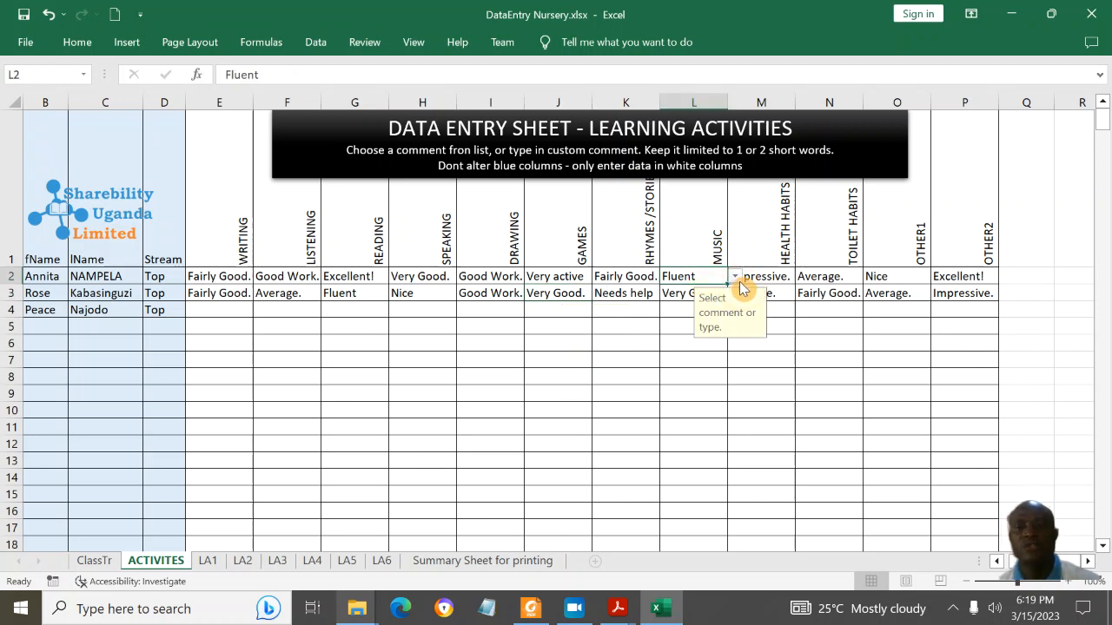
pyautogui.click(735, 276)
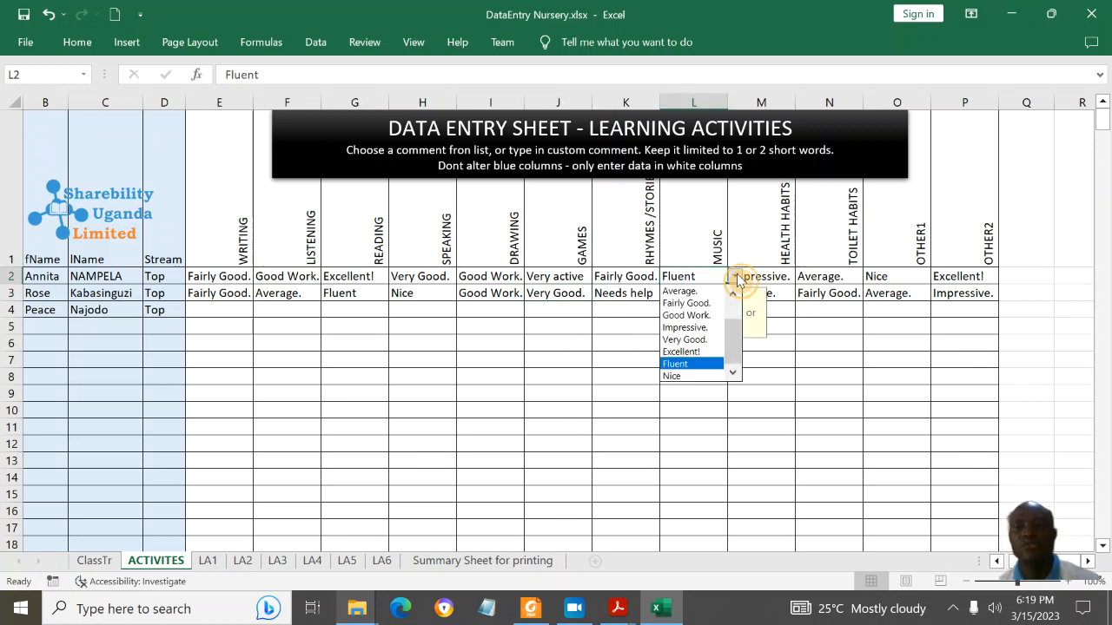
pyautogui.click(695, 335)
pyautogui.click(858, 257)
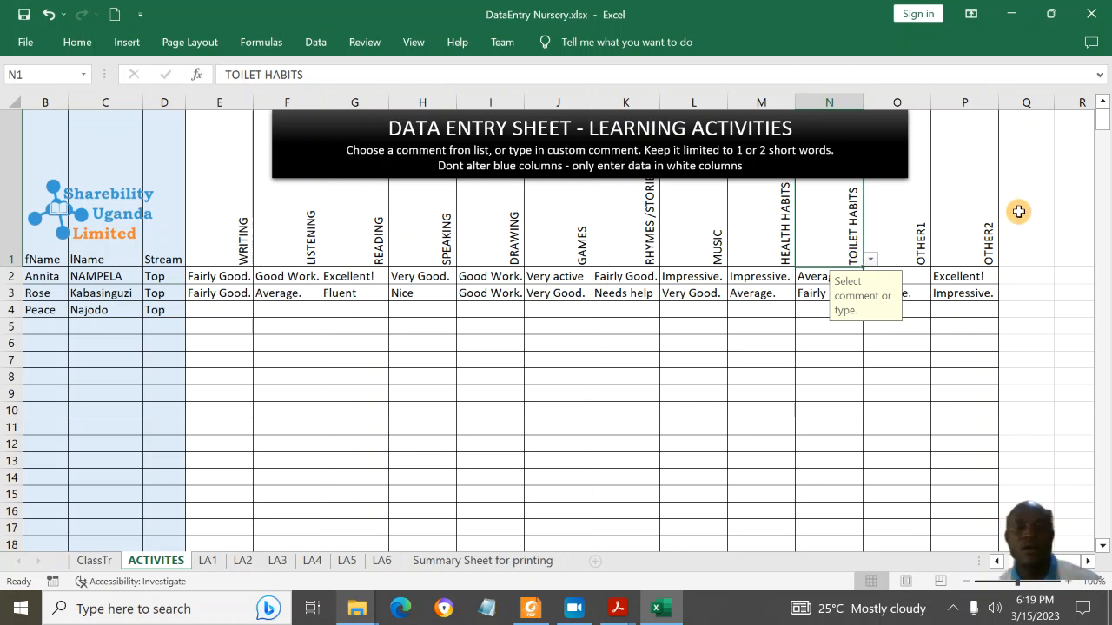
pyautogui.click(433, 279)
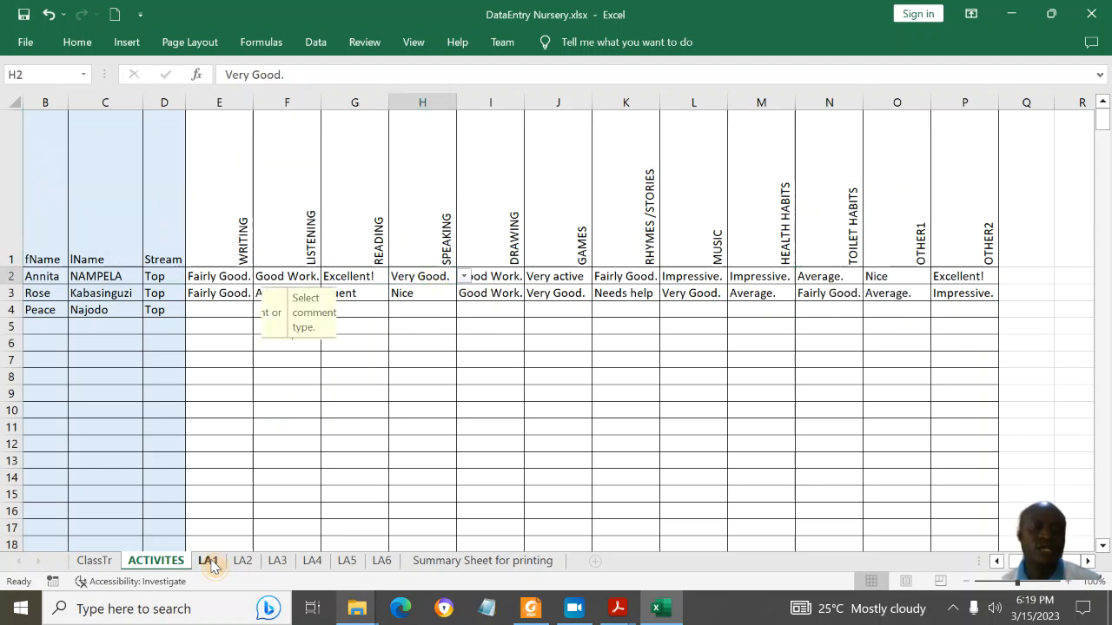
pyautogui.click(208, 561)
# Step: Change the first learner's LA1 Exam 1 mark in F2 to 67
pyautogui.click(365, 328)
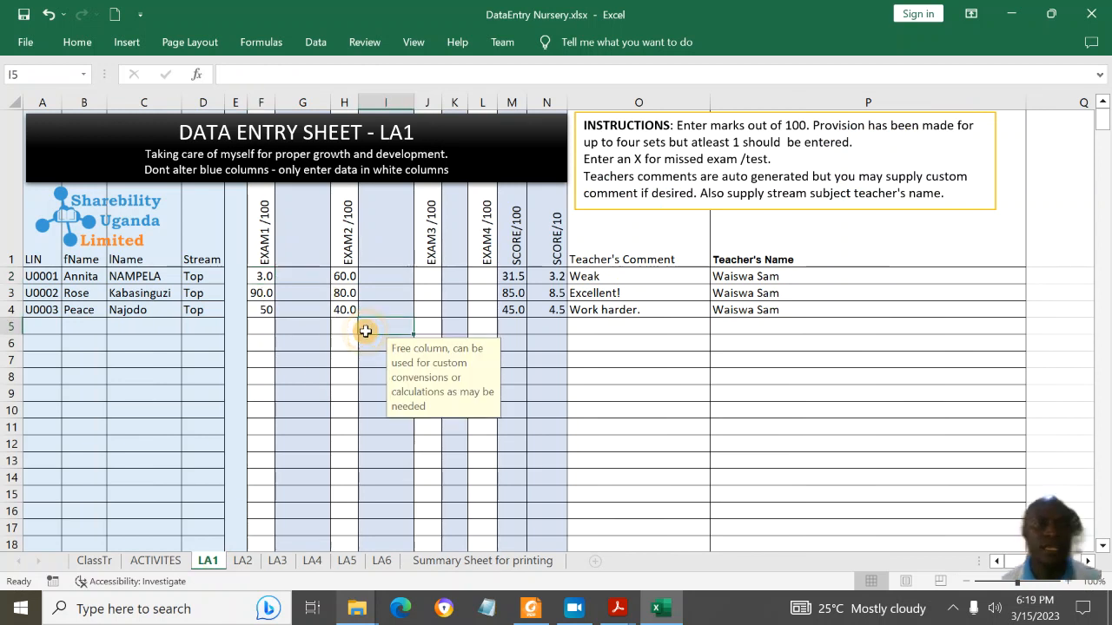
pyautogui.doubleClick(241, 159)
pyautogui.click(385, 288)
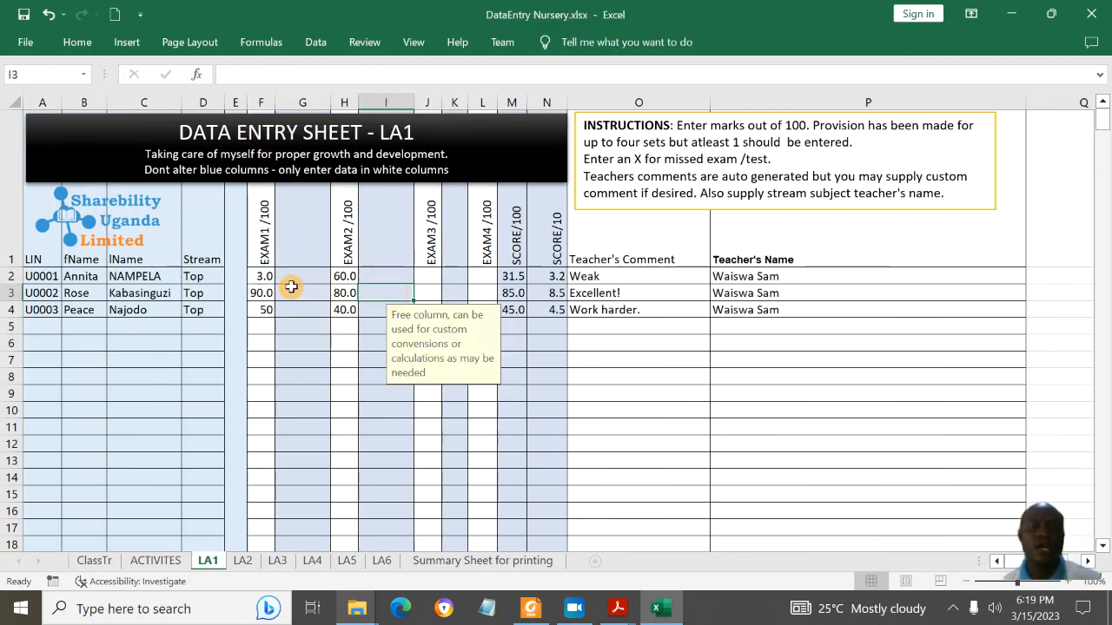
pyautogui.click(266, 276)
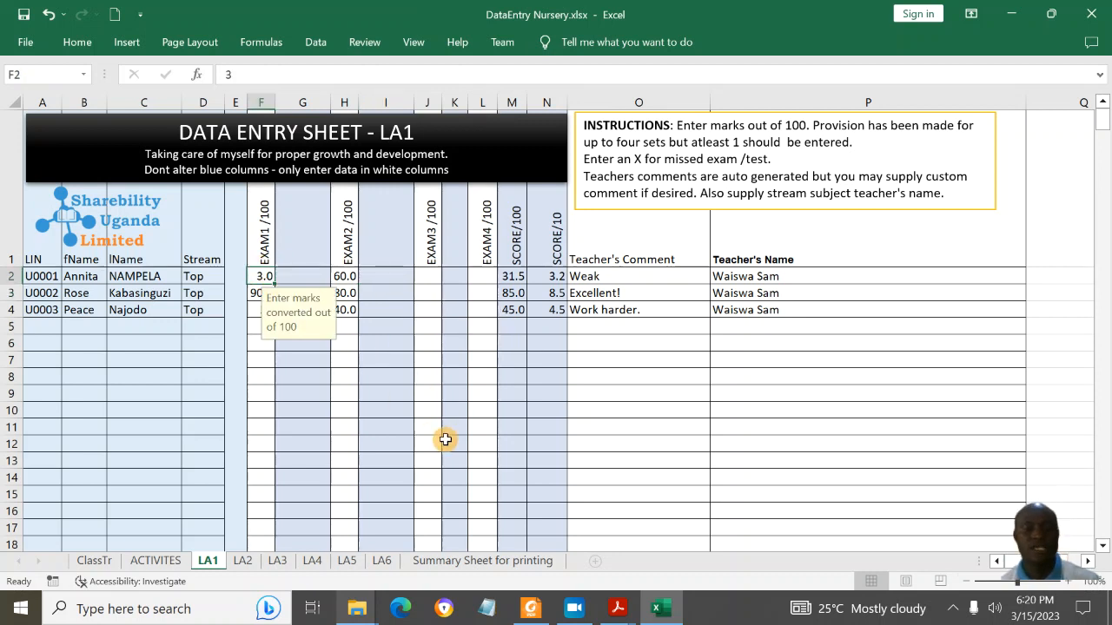
pyautogui.write('6')
pyautogui.press('Return')
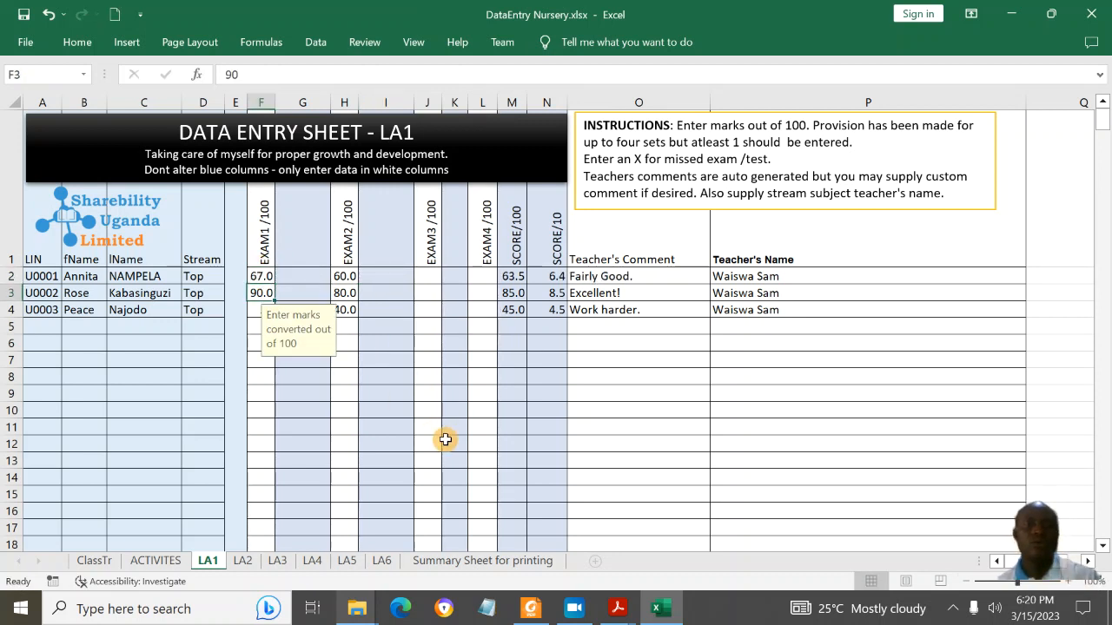
pyautogui.click(265, 257)
pyautogui.click(264, 274)
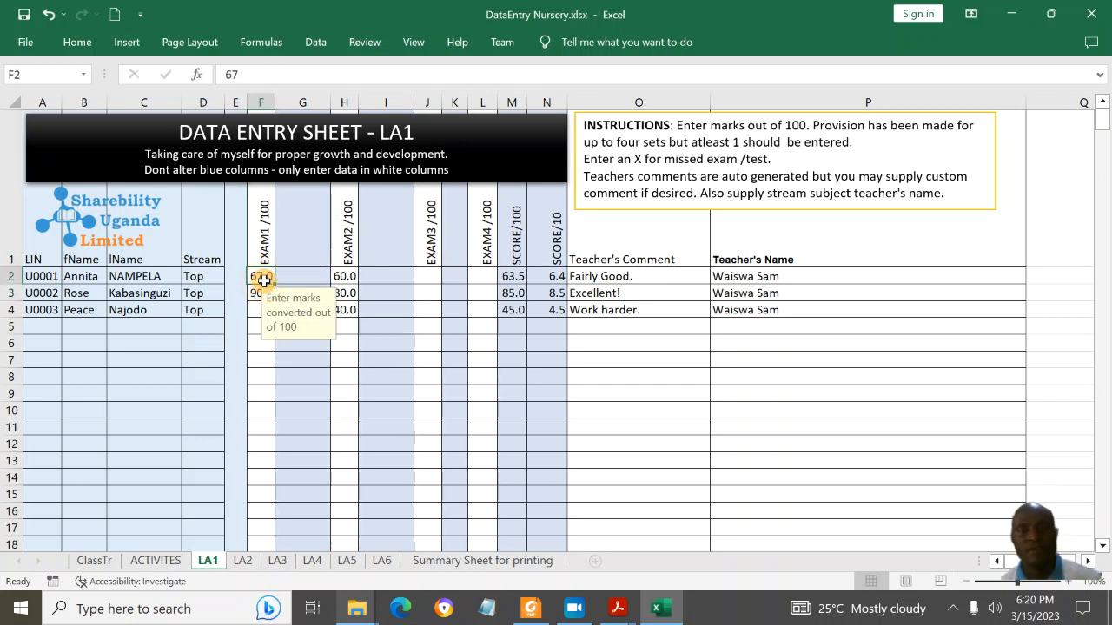
pyautogui.click(344, 276)
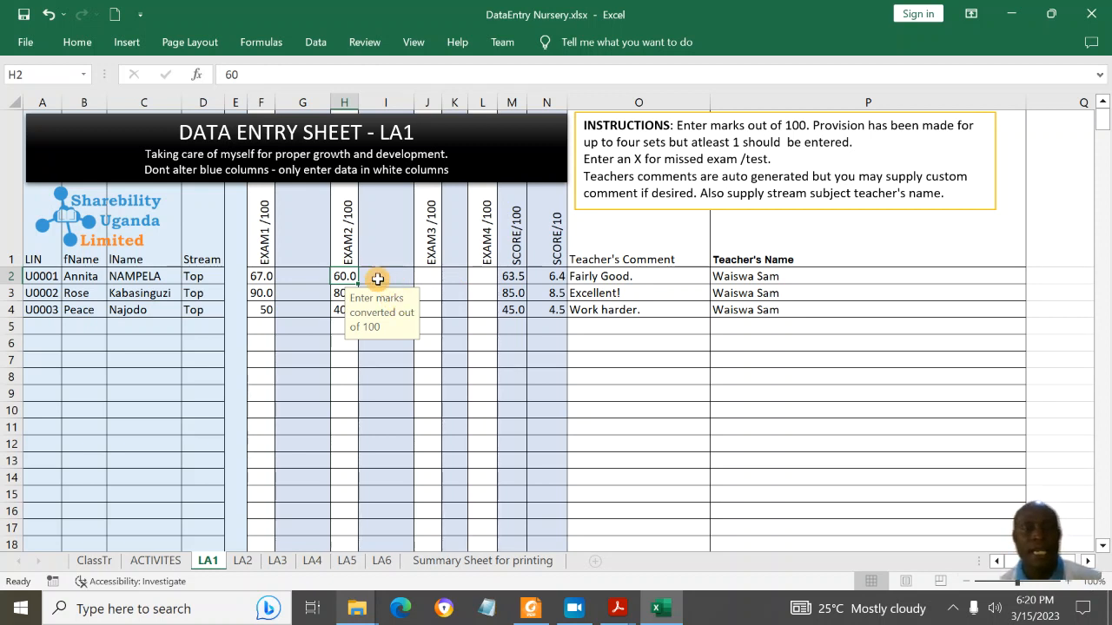
pyautogui.click(515, 277)
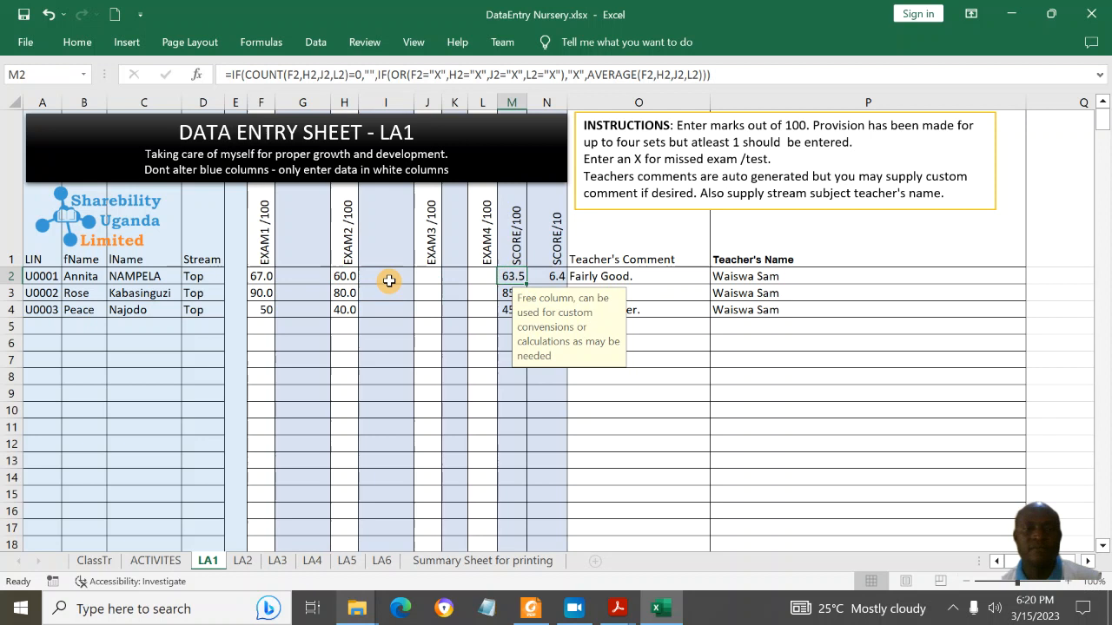
pyautogui.click(265, 276)
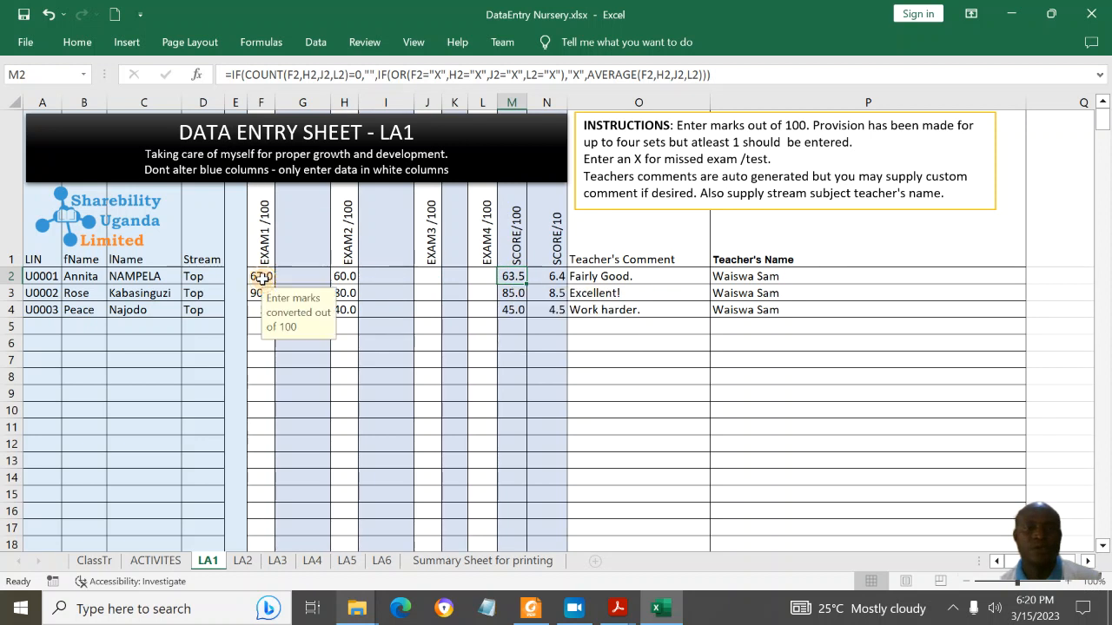
# Step: Give the second learner Exam 1 80 and Exam 2 70, scoring 75.0 with Very Good
pyautogui.click(437, 314)
pyautogui.write('80')
pyautogui.press('Escape')
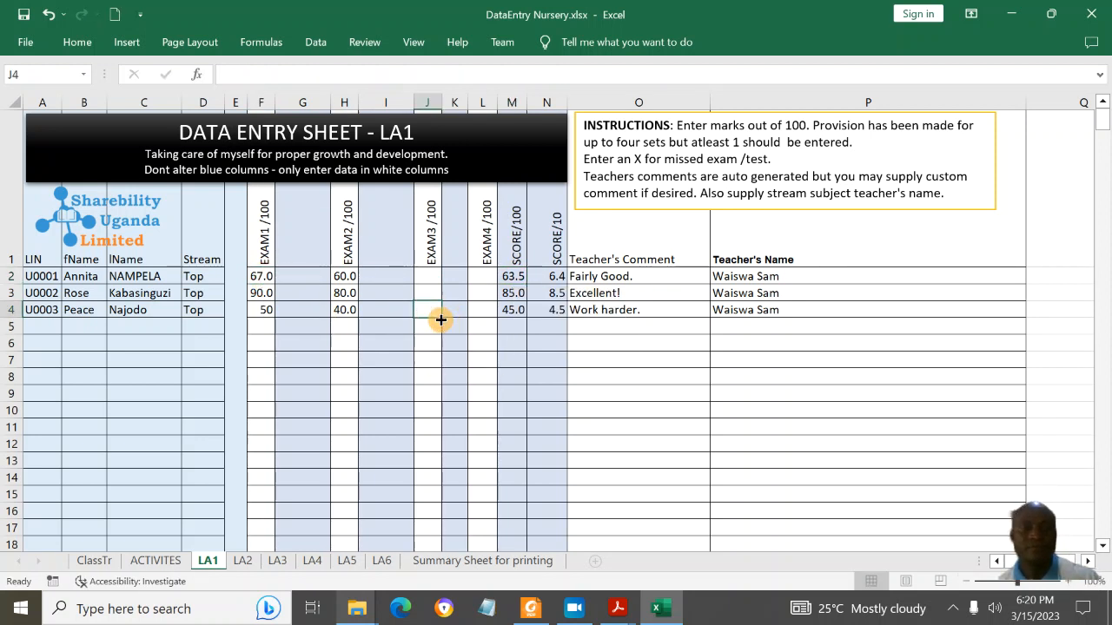
pyautogui.click(260, 295)
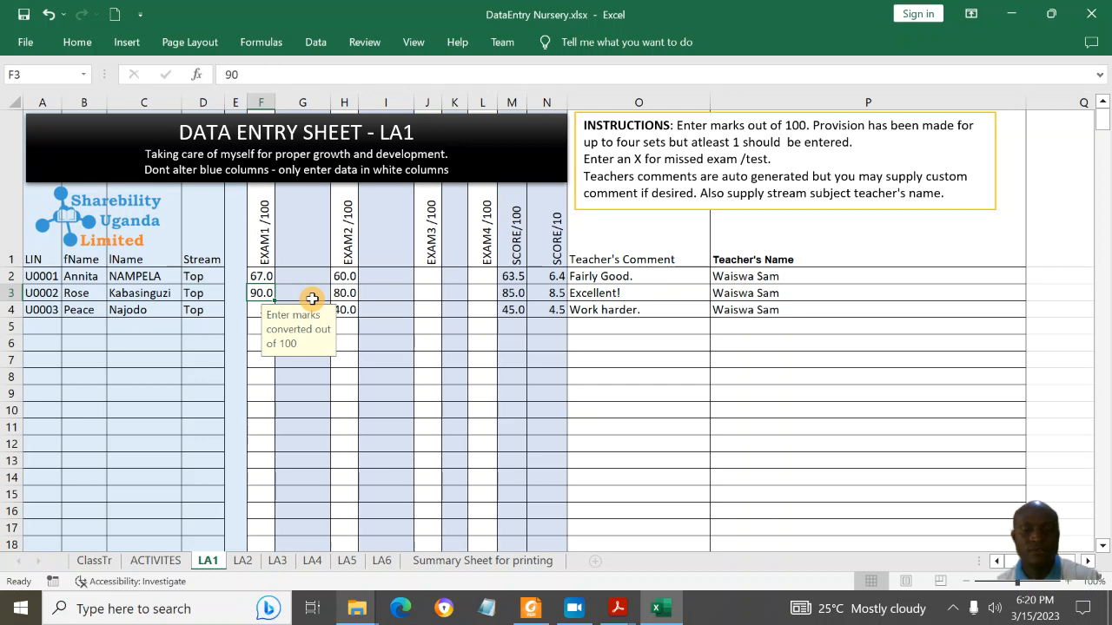
pyautogui.write('80')
pyautogui.click(344, 294)
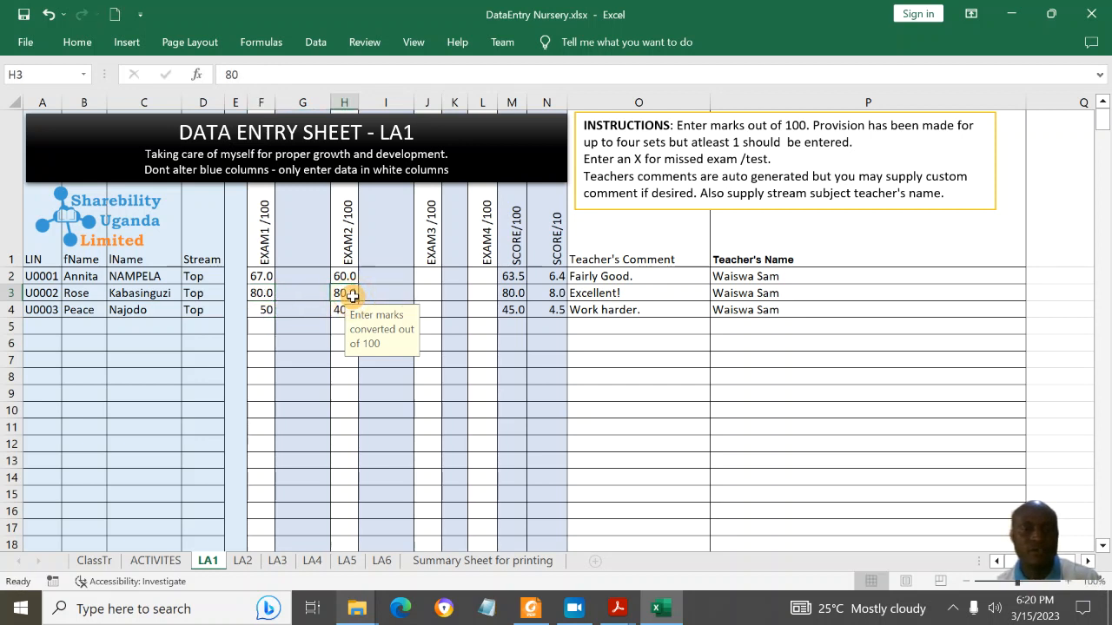
pyautogui.write('70')
pyautogui.click(510, 307)
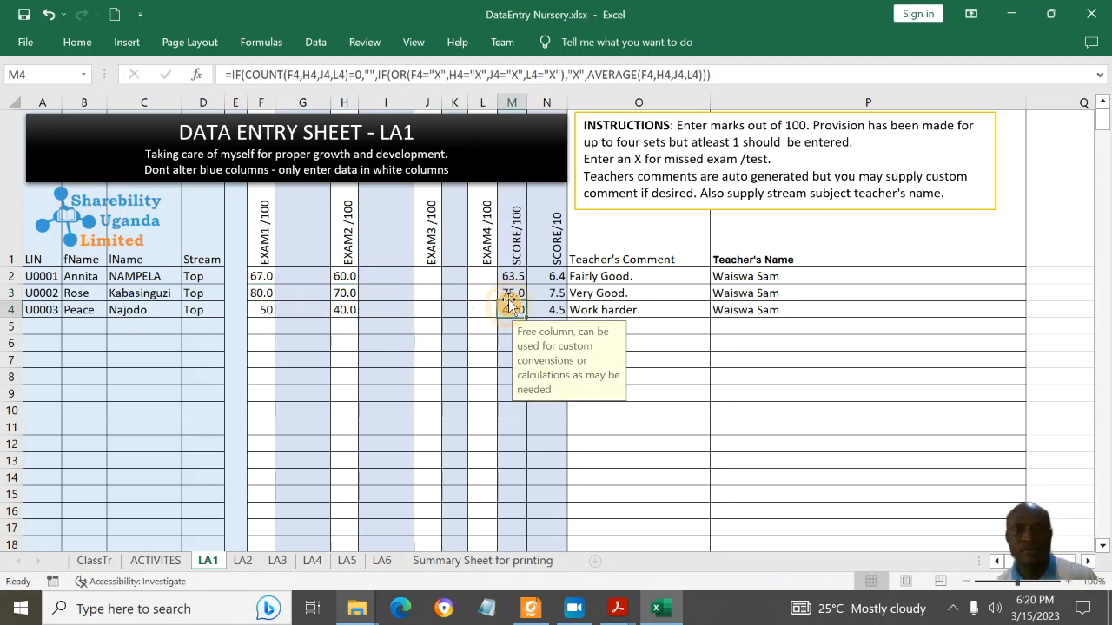
pyautogui.click(511, 292)
pyautogui.click(623, 294)
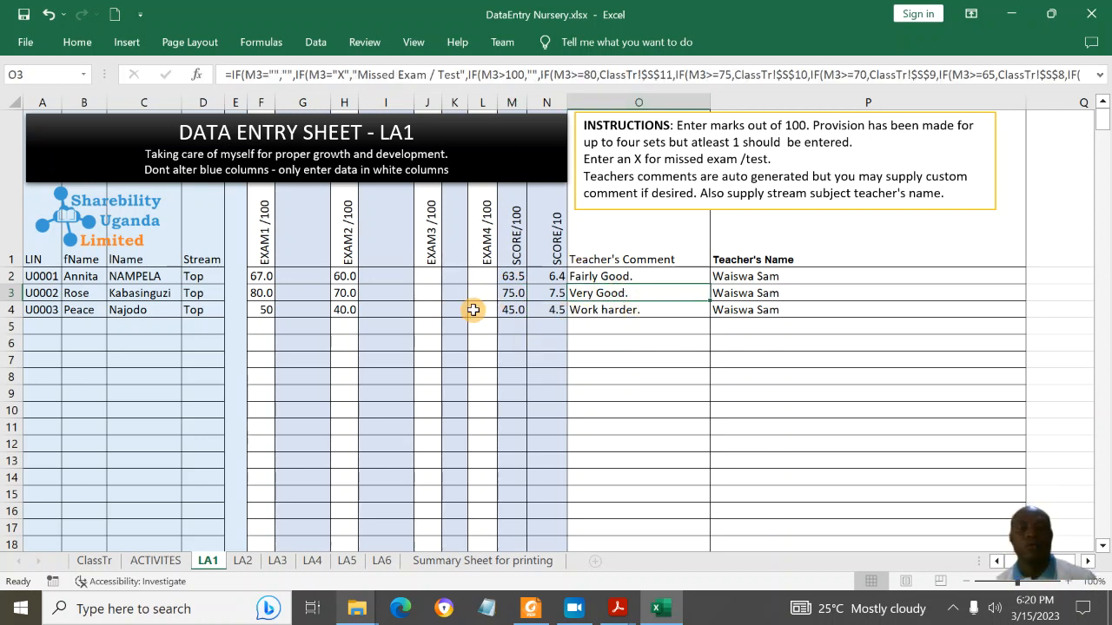
pyautogui.click(246, 562)
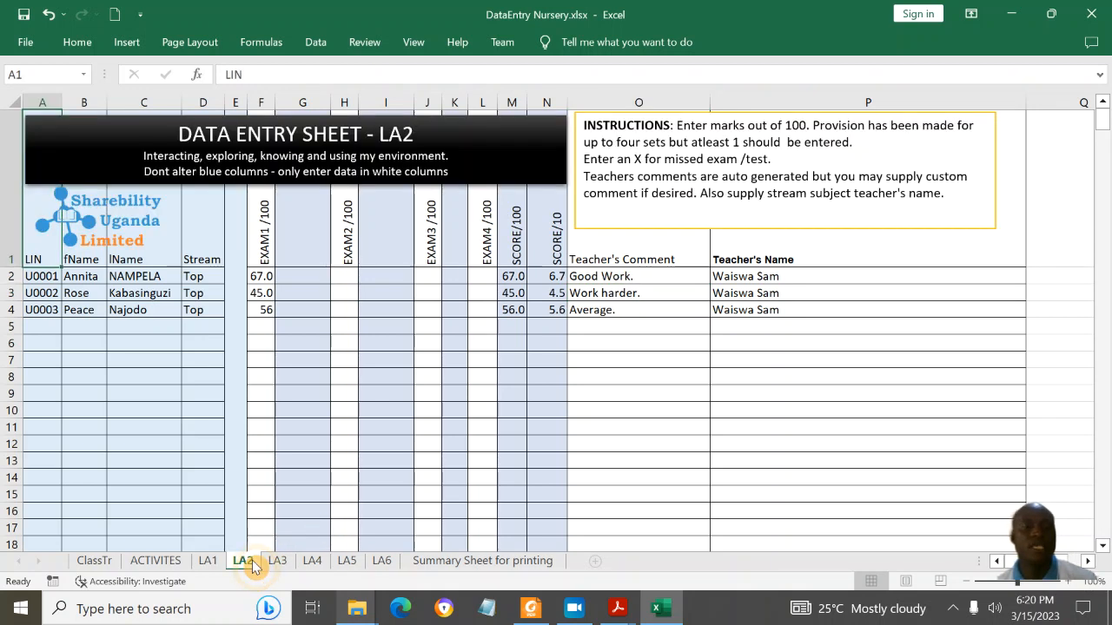
# Step: Enter 80 as the second learner's LA2 Exam 1 mark in F3, yielding the Excellent! comment
pyautogui.click(260, 277)
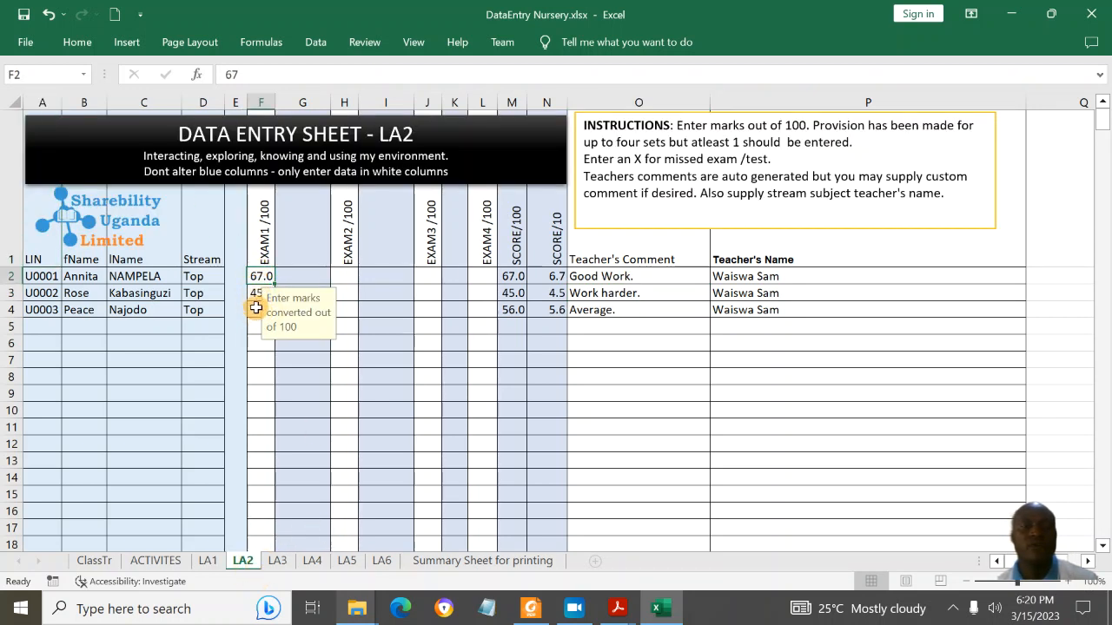
pyautogui.click(257, 294)
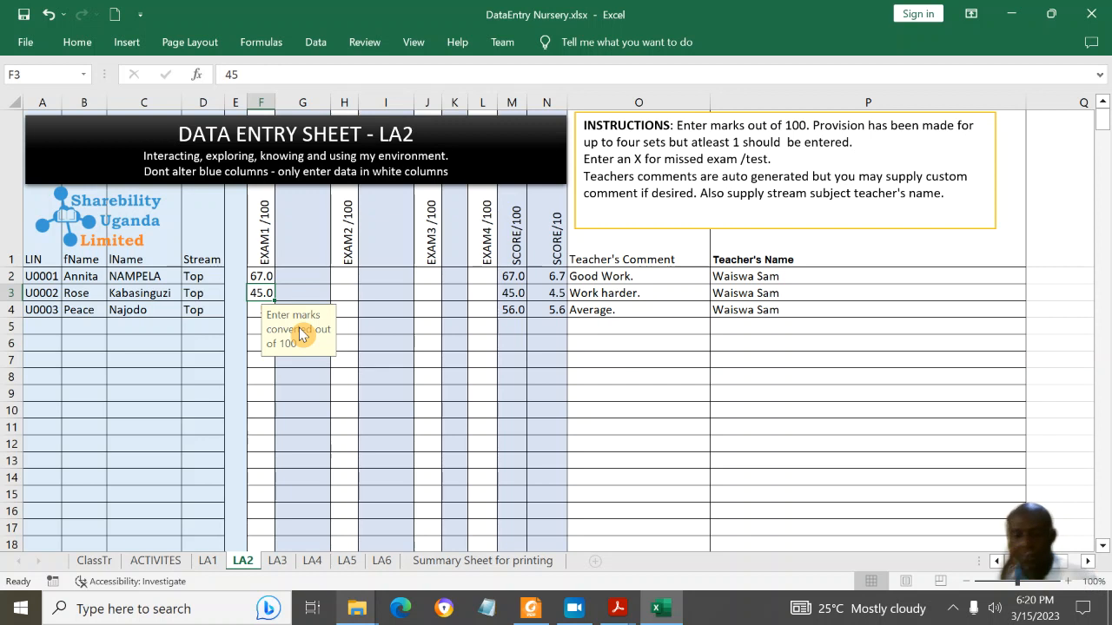
pyautogui.write('80')
pyautogui.press('Return')
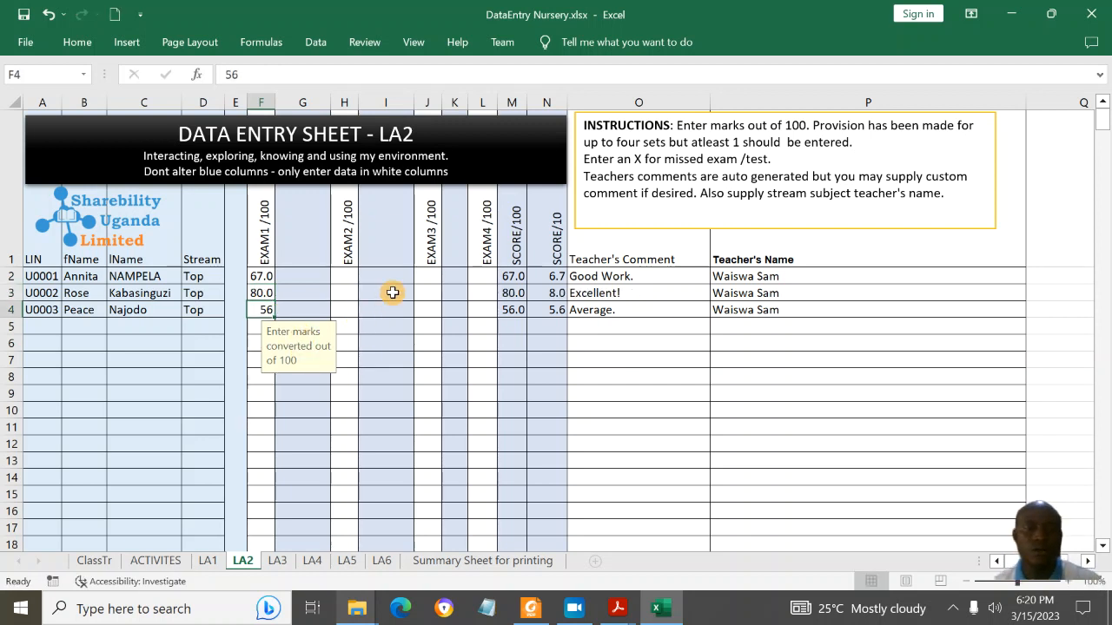
pyautogui.click(582, 294)
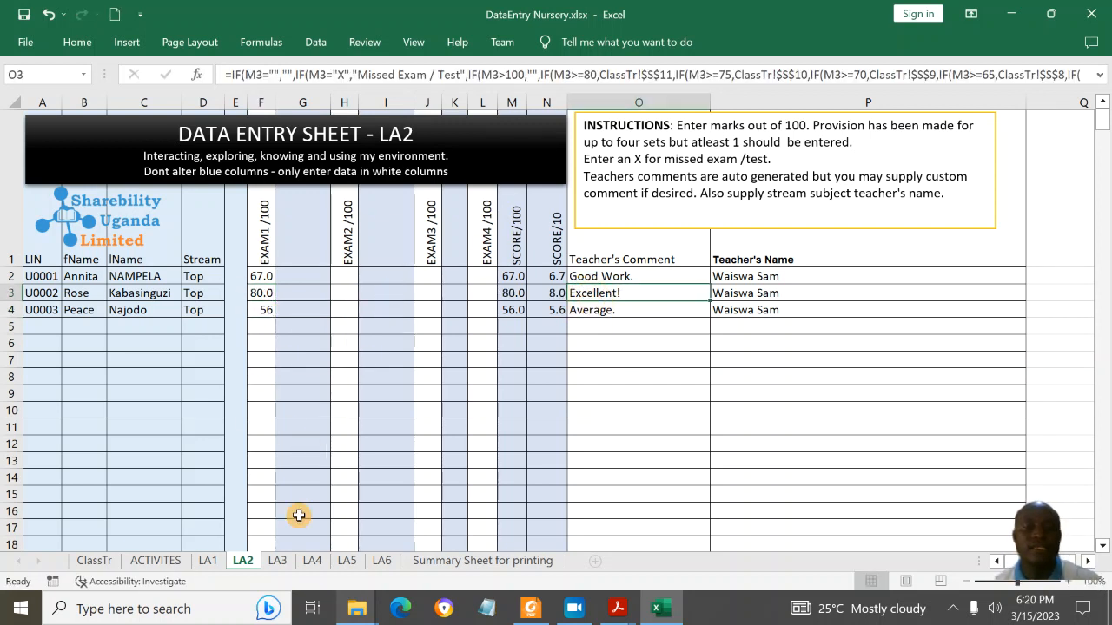
pyautogui.click(275, 561)
pyautogui.click(311, 561)
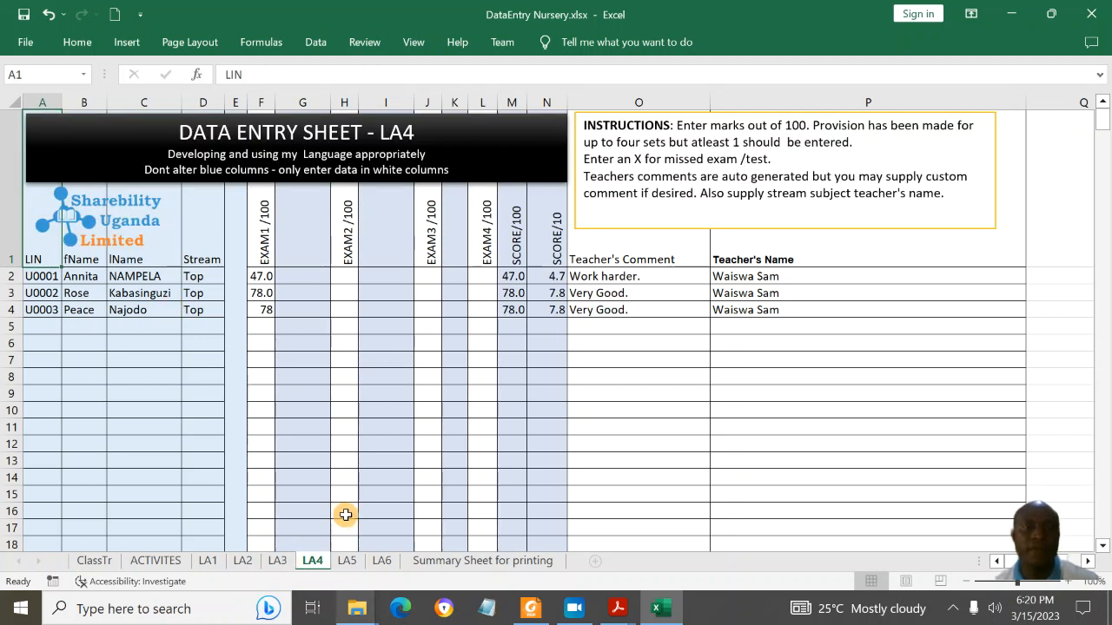
# Step: Change the LA6 banner's 5 to 6 so it reads DATA ENTRY SHEET - LA6
pyautogui.click(347, 561)
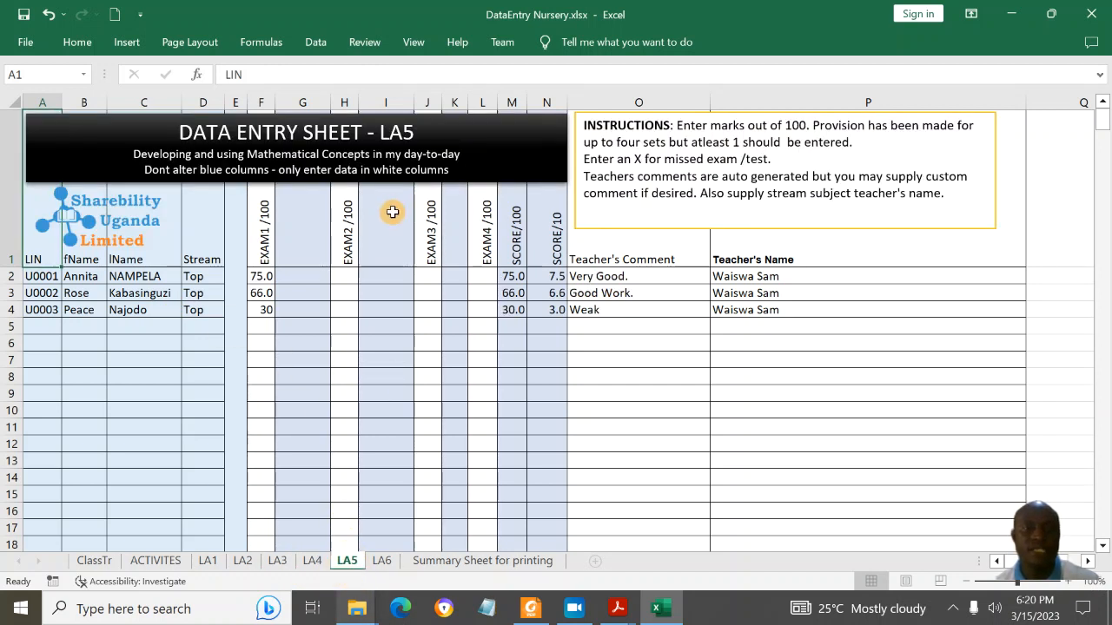
pyautogui.click(365, 250)
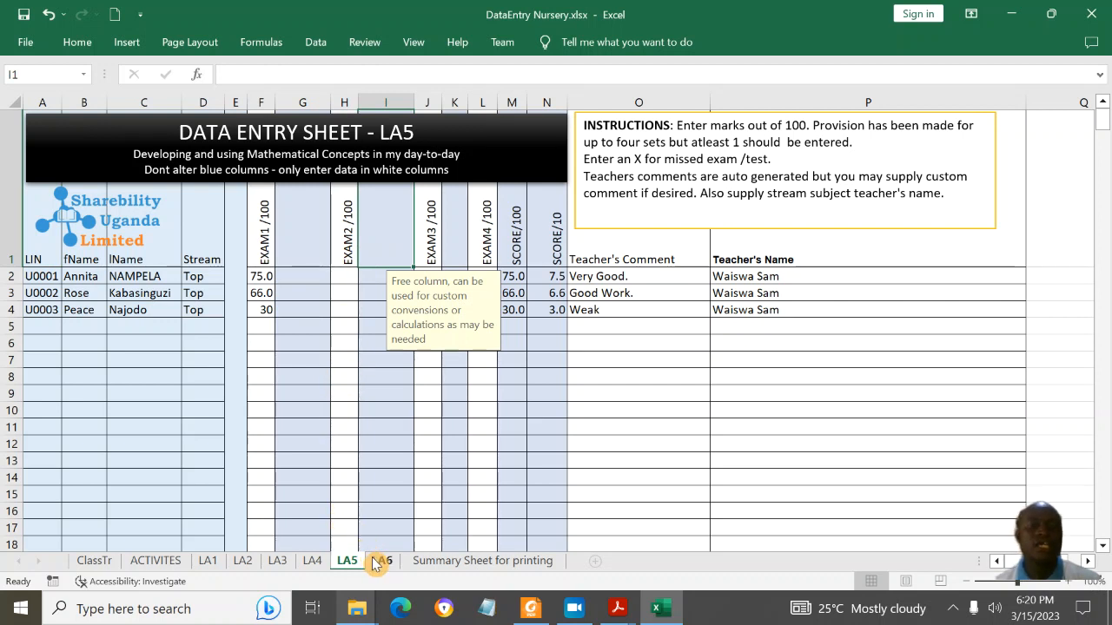
pyautogui.click(379, 561)
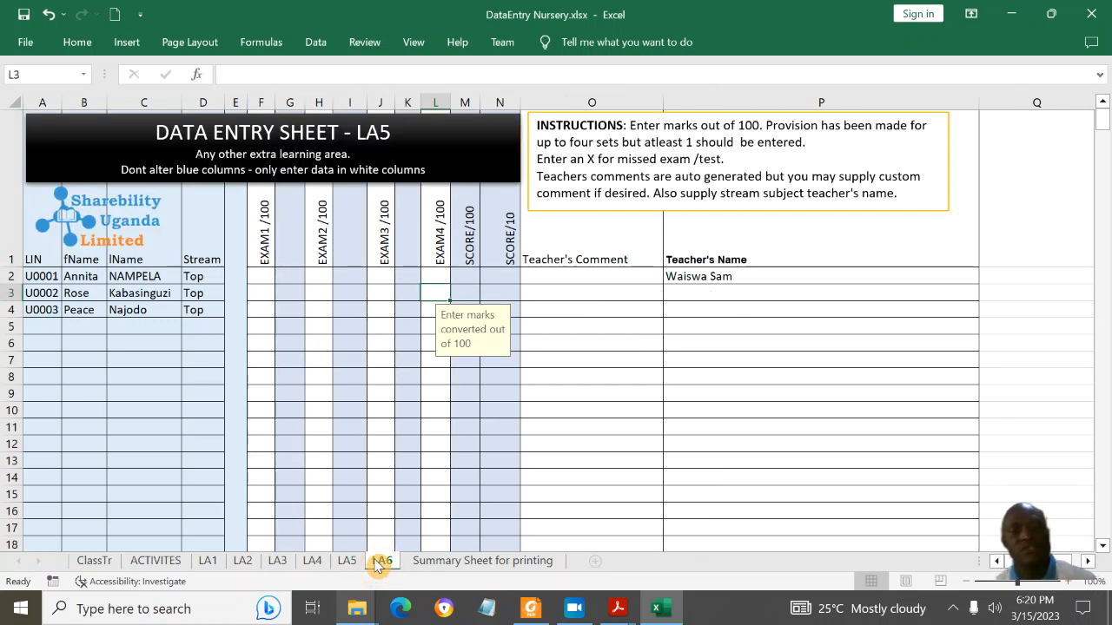
pyautogui.click(414, 137)
pyautogui.press('BackSpace')
pyautogui.write('6')
pyautogui.click(453, 244)
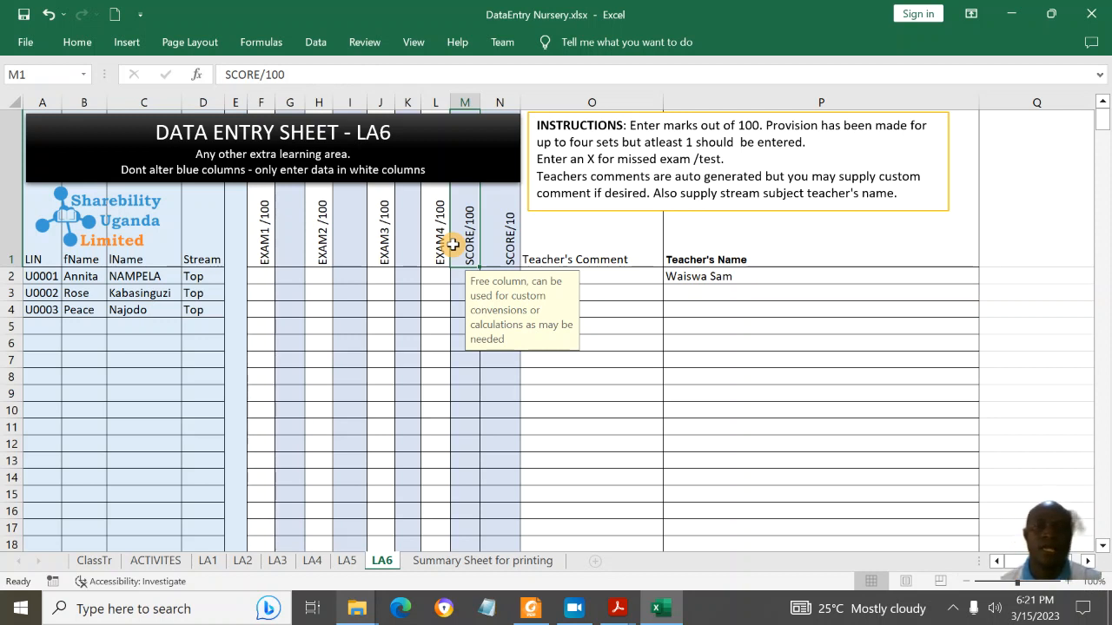
pyautogui.click(263, 278)
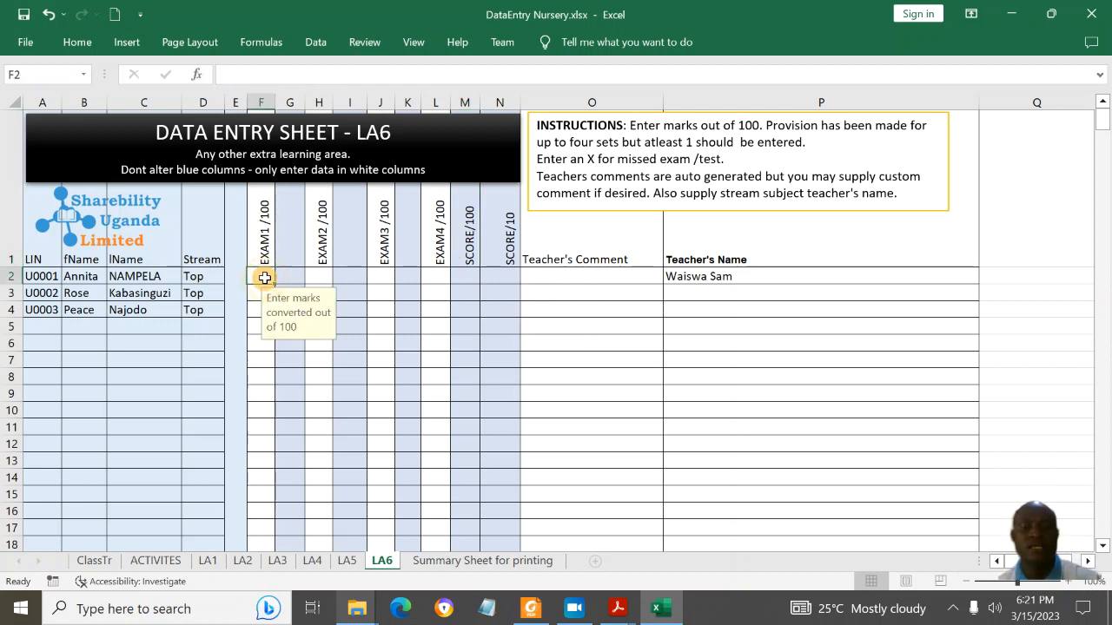
pyautogui.click(481, 377)
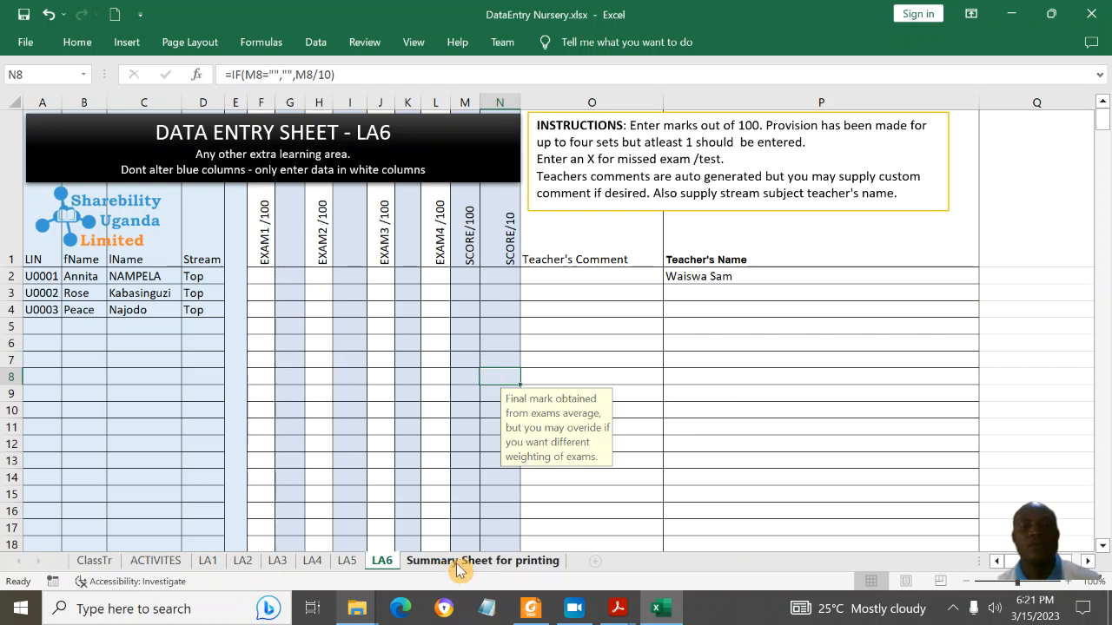
pyautogui.click(462, 562)
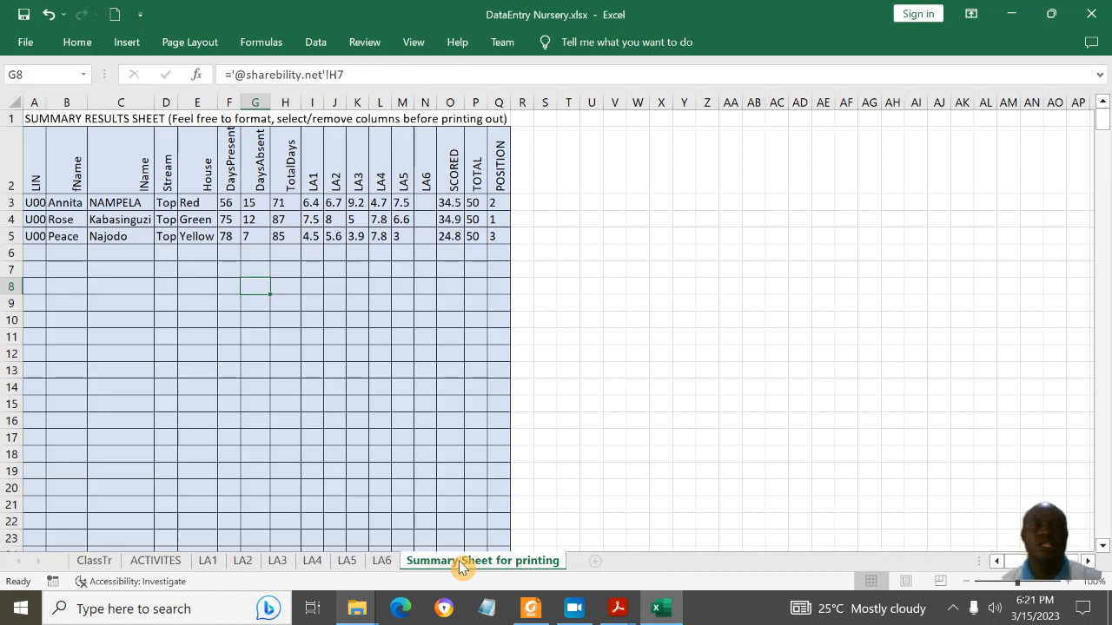
# Step: Check the DaysAbsent and SCORED formulas and the ClassTr, ACTIVITIES and LA5 sheets, then save and close
pyautogui.click(246, 160)
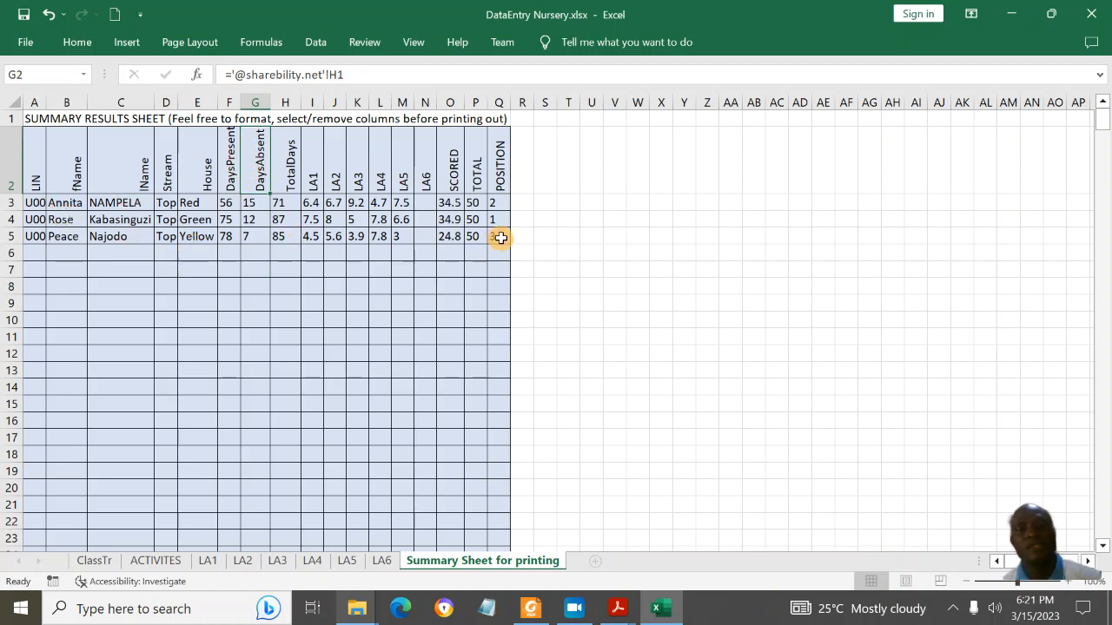
pyautogui.click(459, 186)
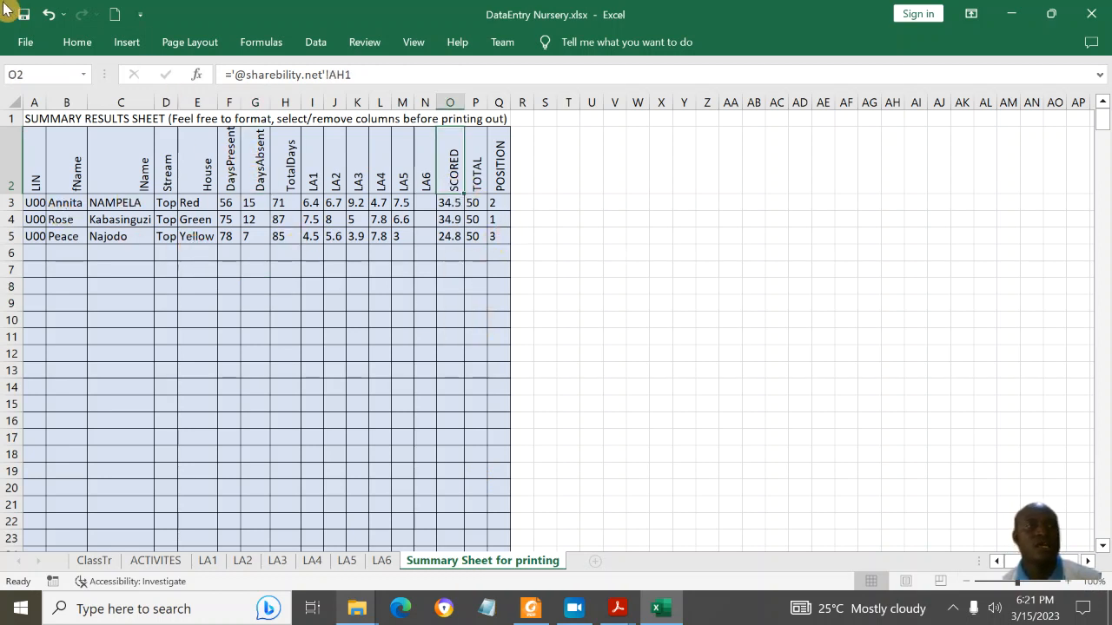
pyautogui.click(106, 562)
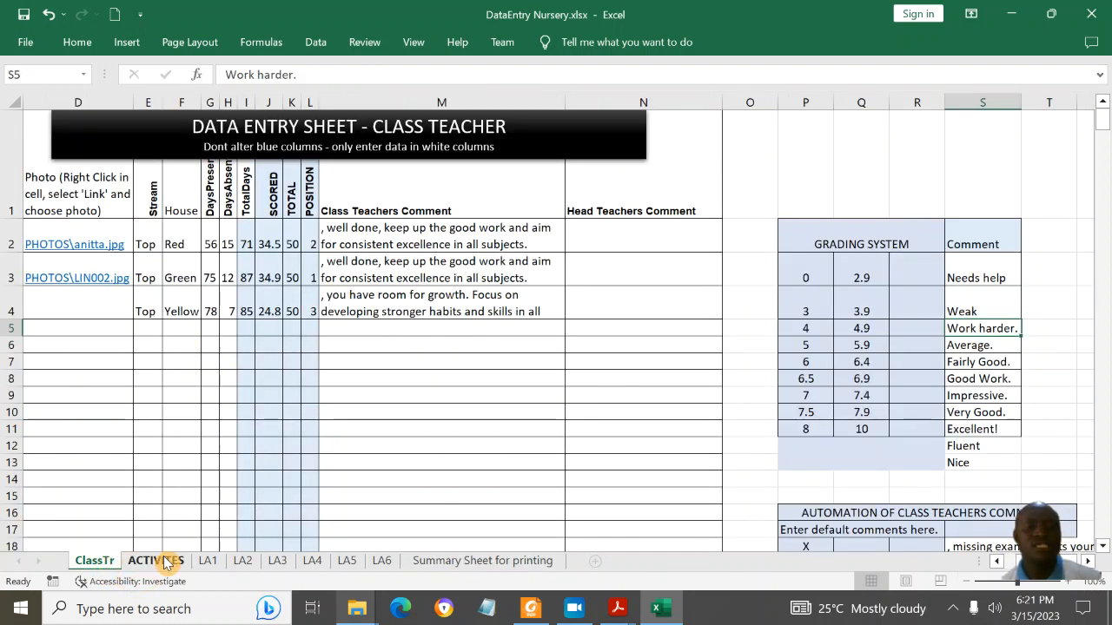
pyautogui.click(165, 563)
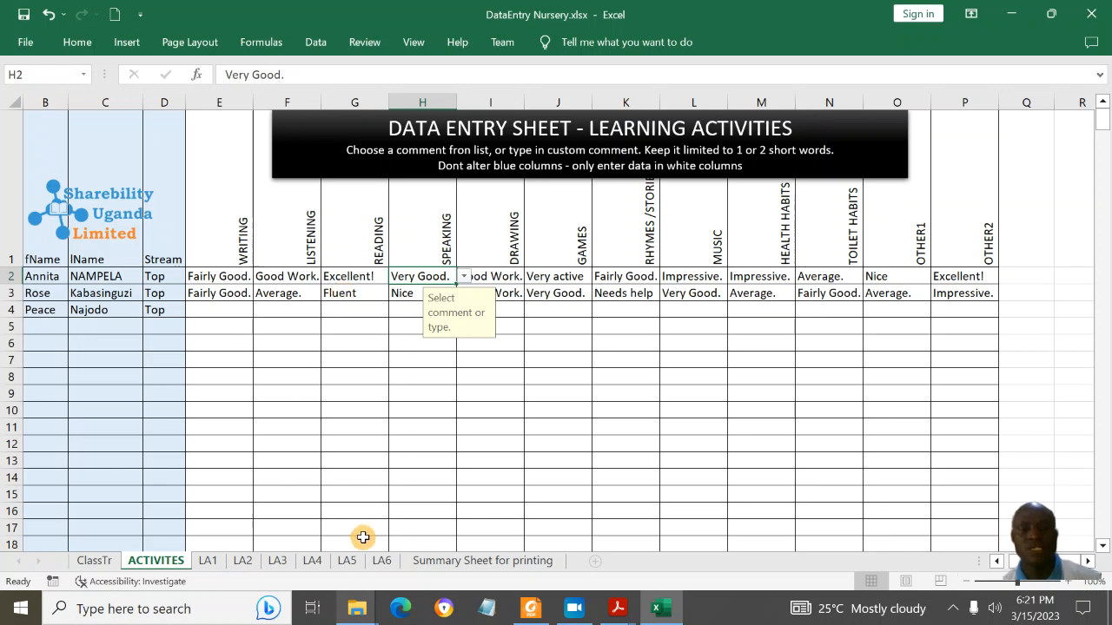
pyautogui.click(349, 561)
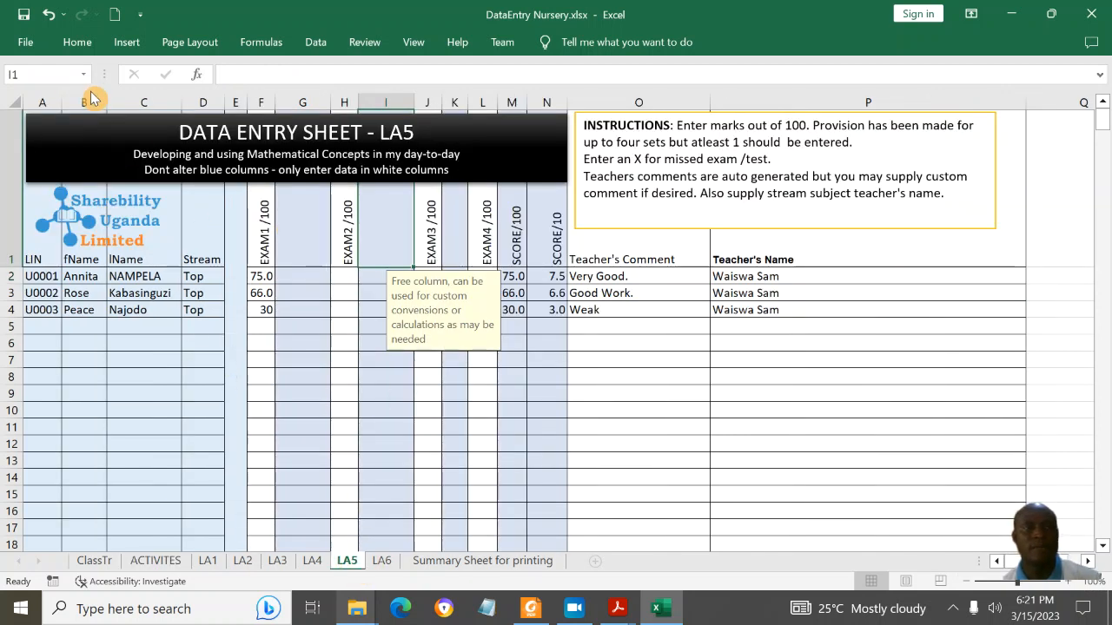
pyautogui.click(23, 13)
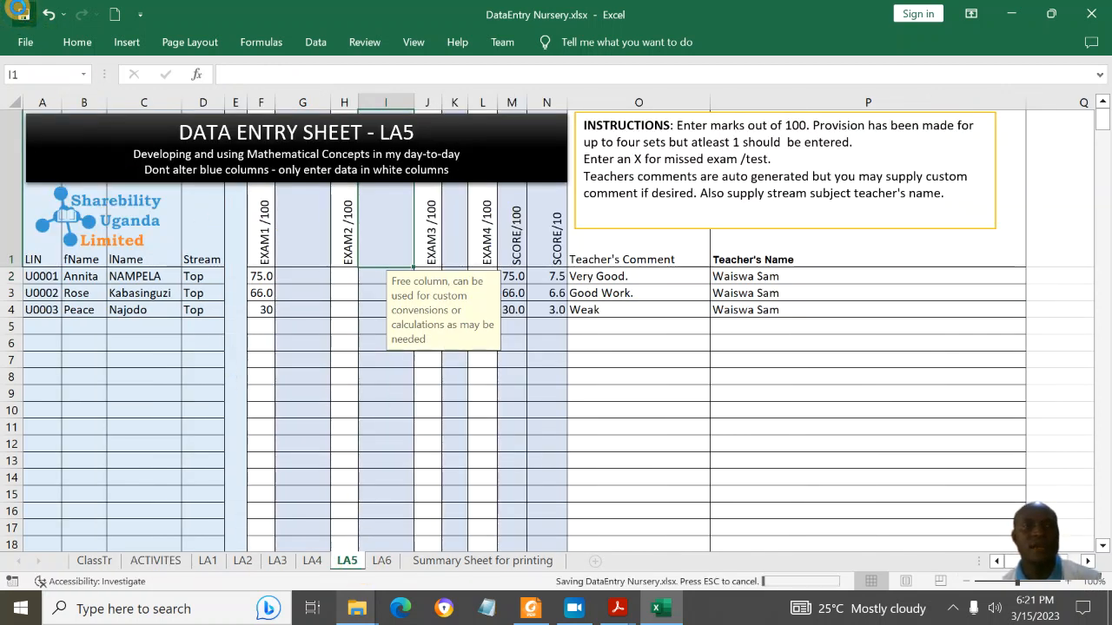
pyautogui.click(1107, 7)
# Step: Open Sharebility Nursery Report.pub, allow its external data, and choose to reconnect the data source
pyautogui.click(519, 382)
pyautogui.doubleClick(336, 277)
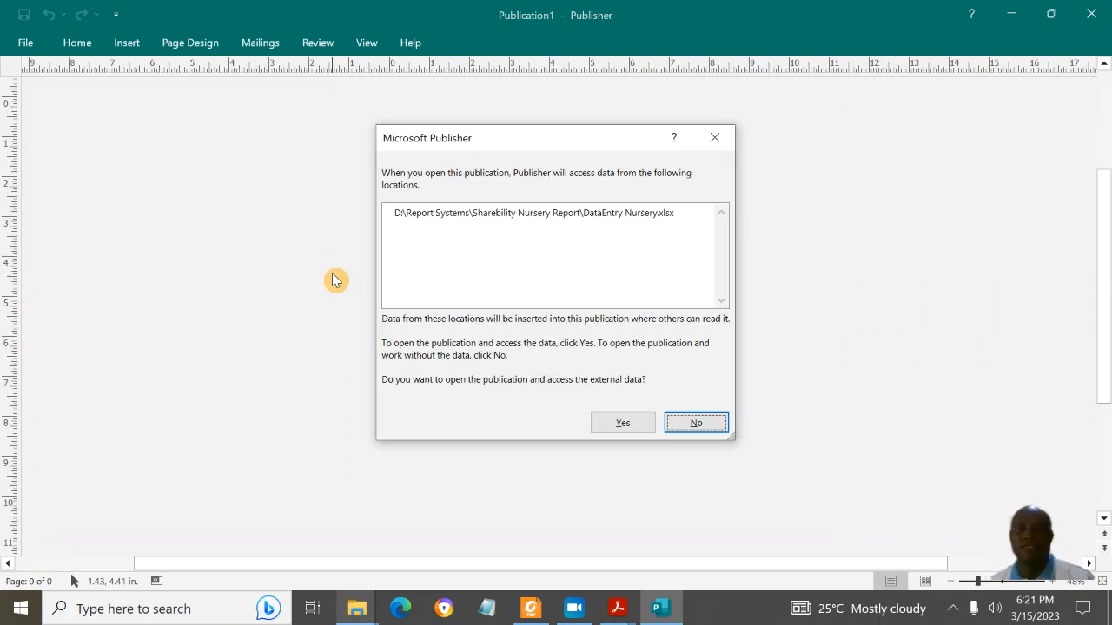
pyautogui.click(623, 423)
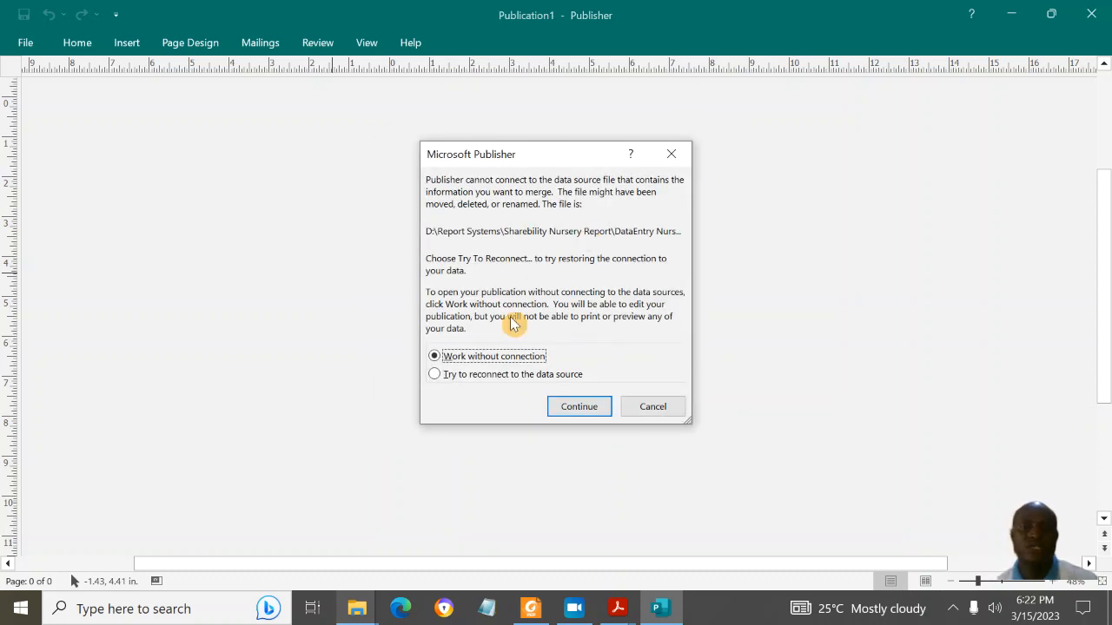
pyautogui.click(483, 379)
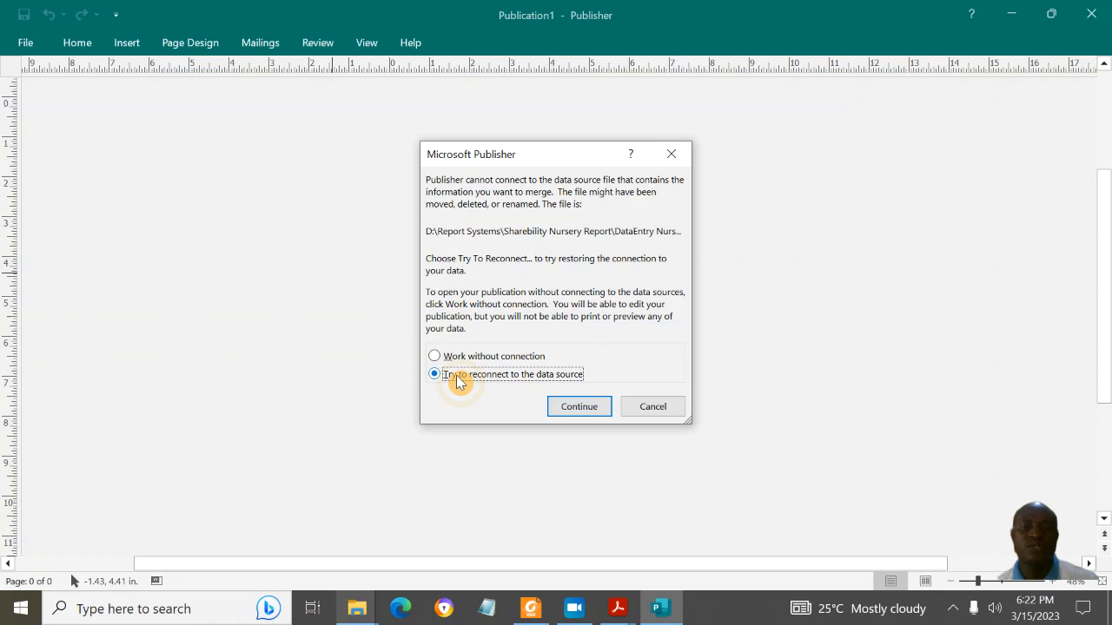
pyautogui.click(570, 408)
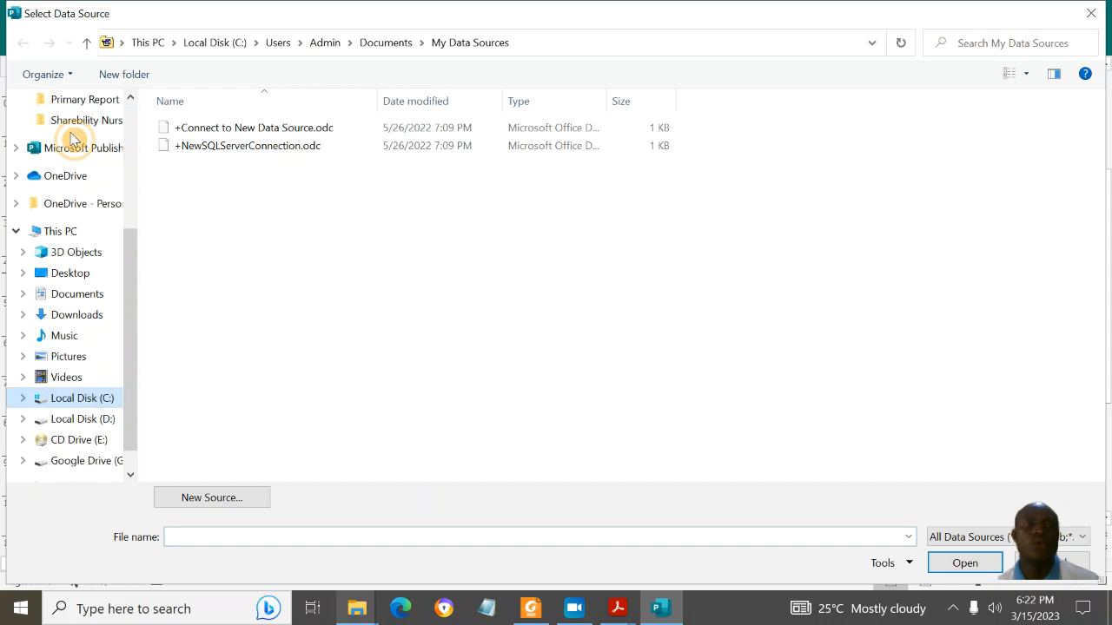
# Step: Link the report to Desktop\Sharebility Nursery Report\DataEntry Nursery.xlsx and accept its data table
pyautogui.click(77, 272)
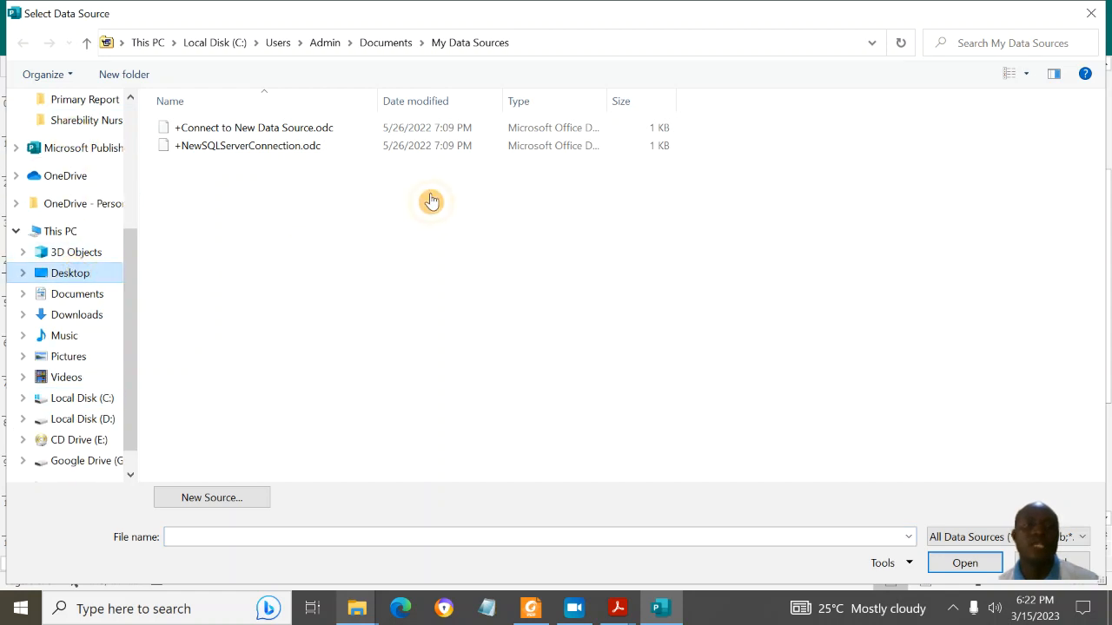
pyautogui.doubleClick(357, 189)
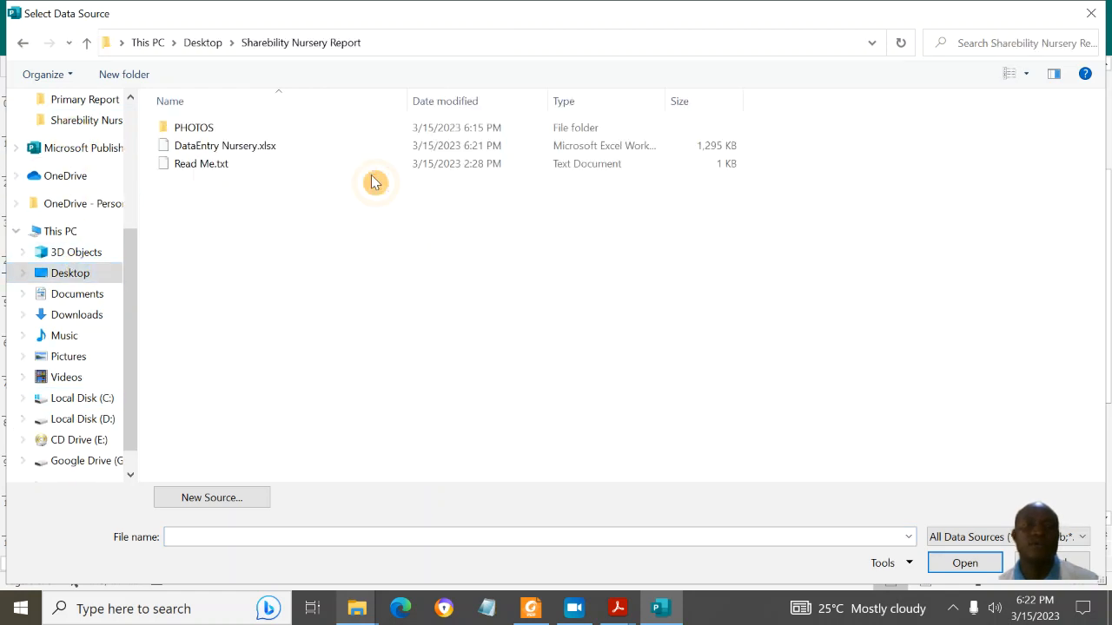
pyautogui.click(273, 149)
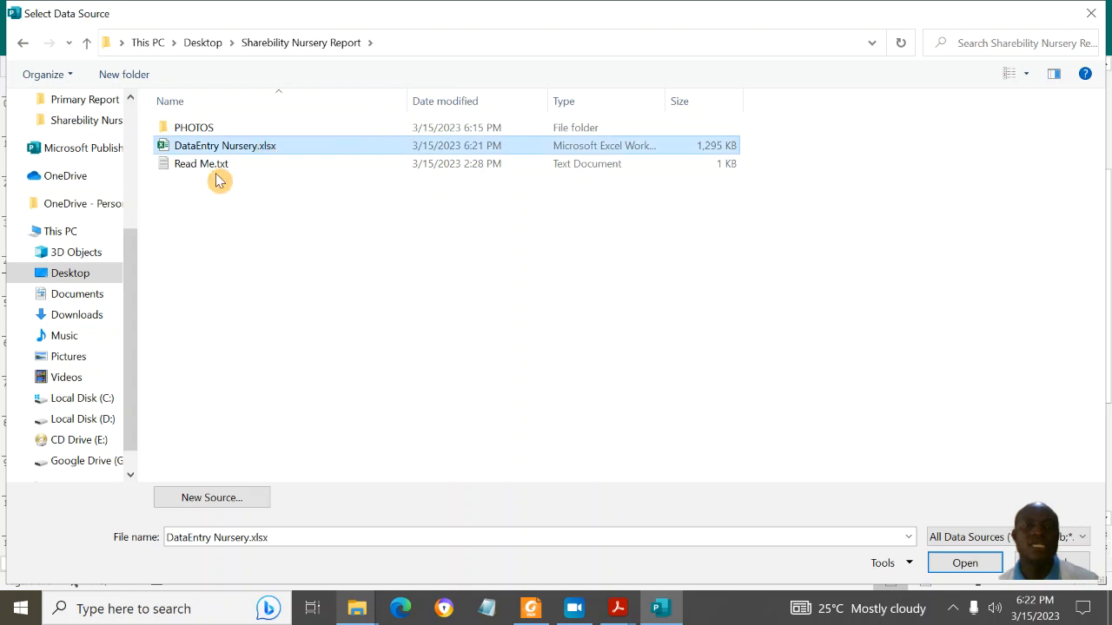
pyautogui.click(964, 563)
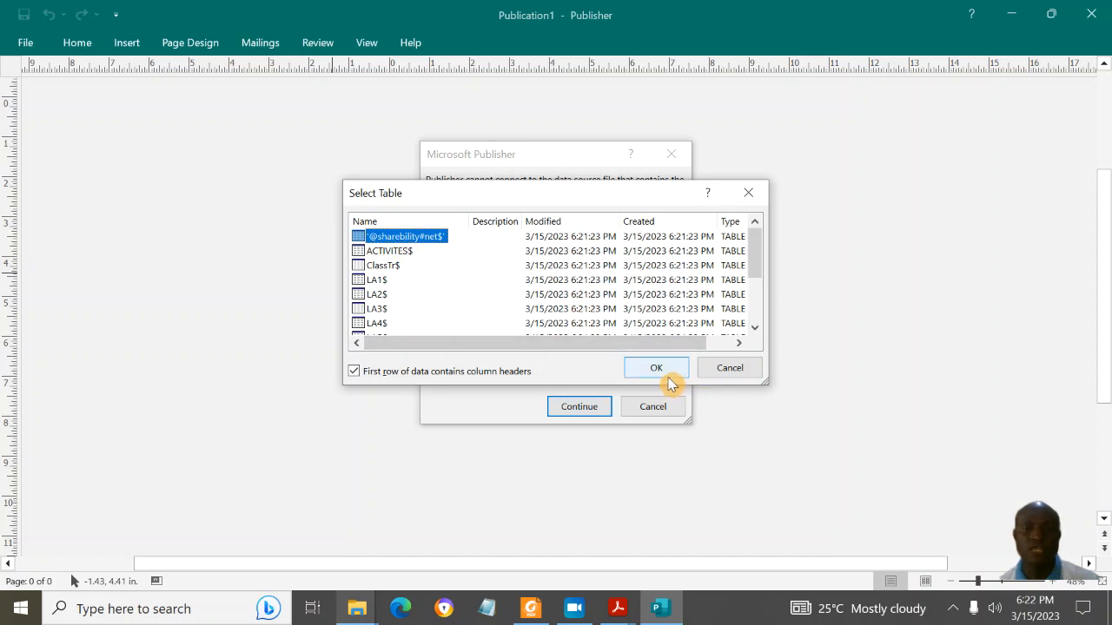
pyautogui.click(664, 372)
pyautogui.click(651, 401)
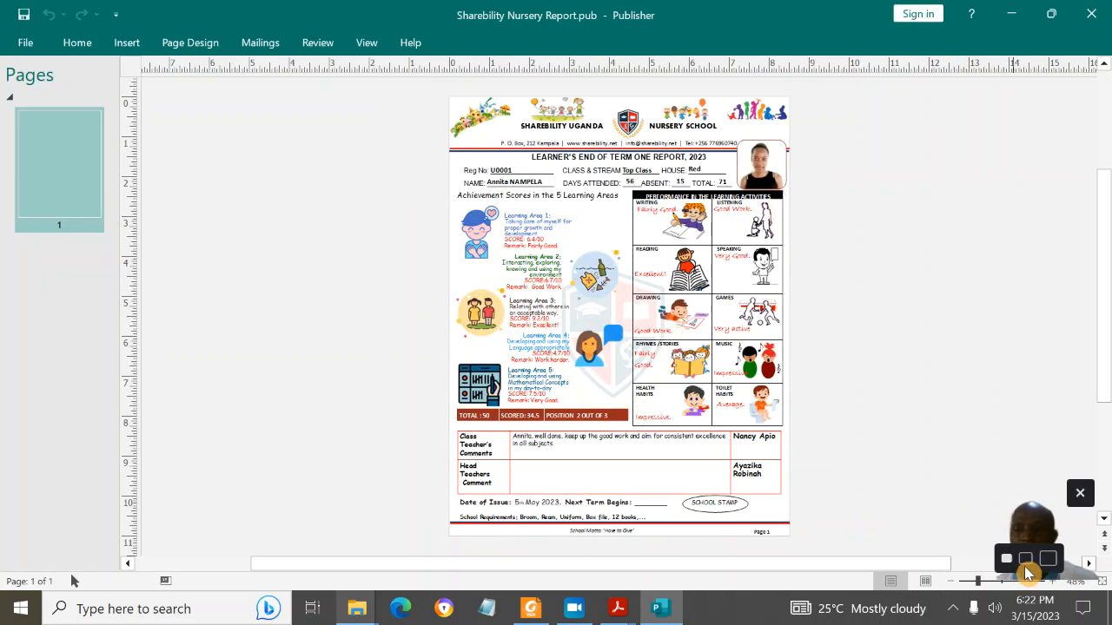
pyautogui.click(1052, 583)
pyautogui.click(1052, 583)
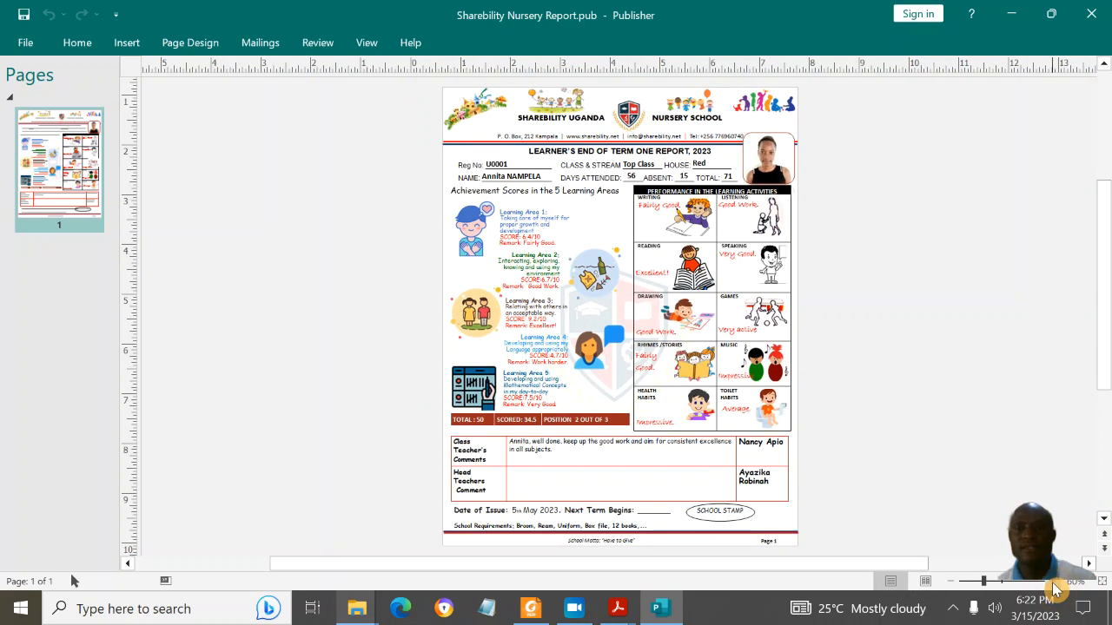
pyautogui.click(1051, 583)
pyautogui.moveTo(1104, 232); pyautogui.dragTo(1103, 163)
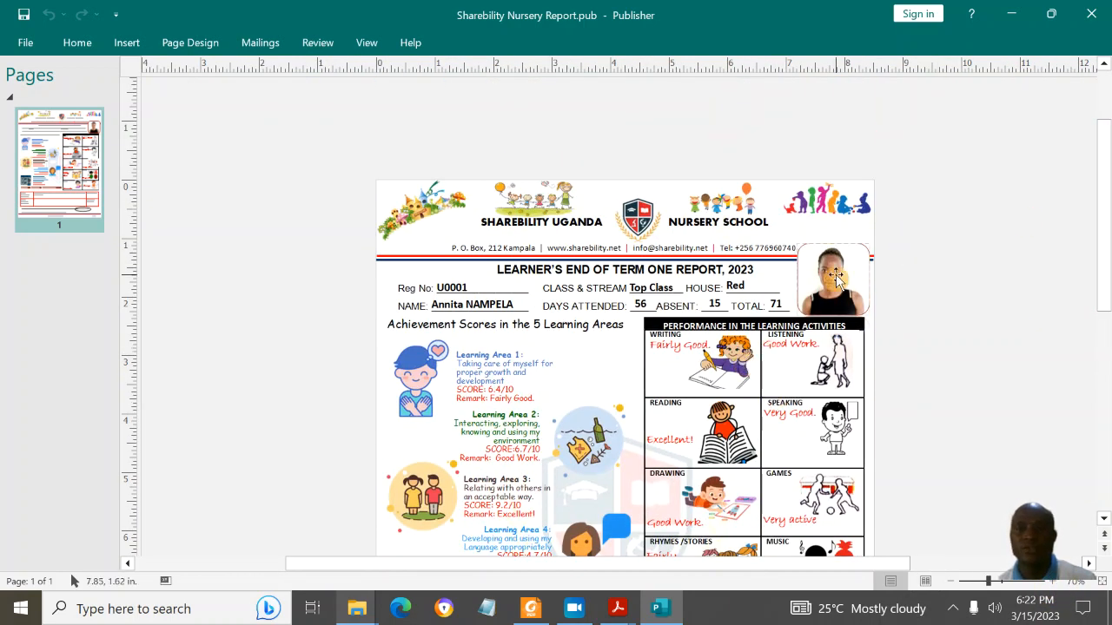
pyautogui.moveTo(1104, 277); pyautogui.dragTo(1107, 371)
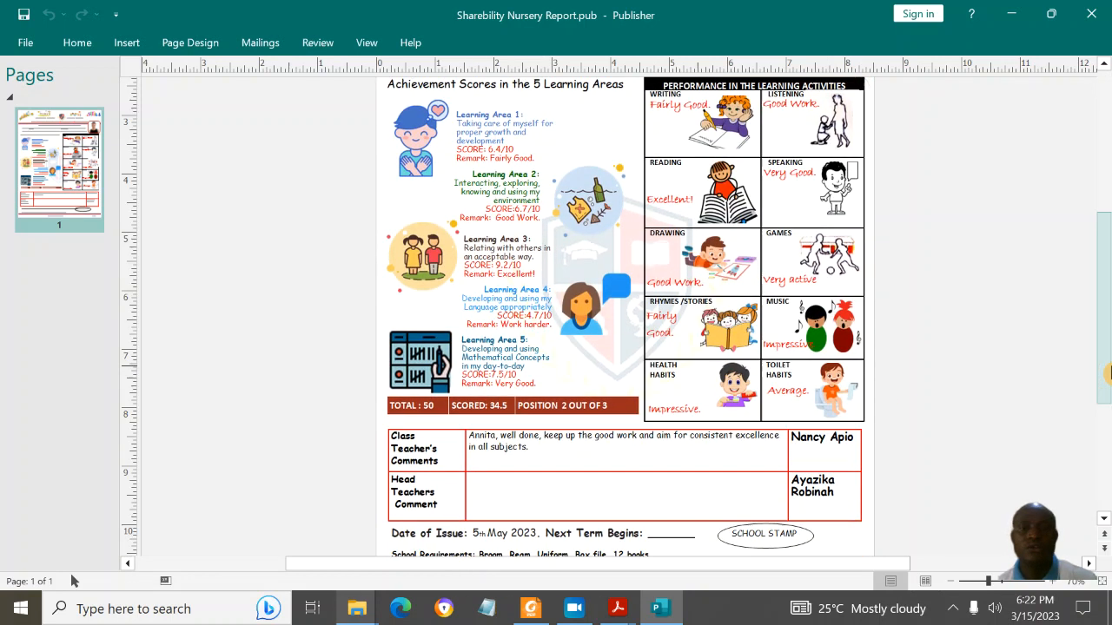
pyautogui.click(504, 146)
pyautogui.click(517, 200)
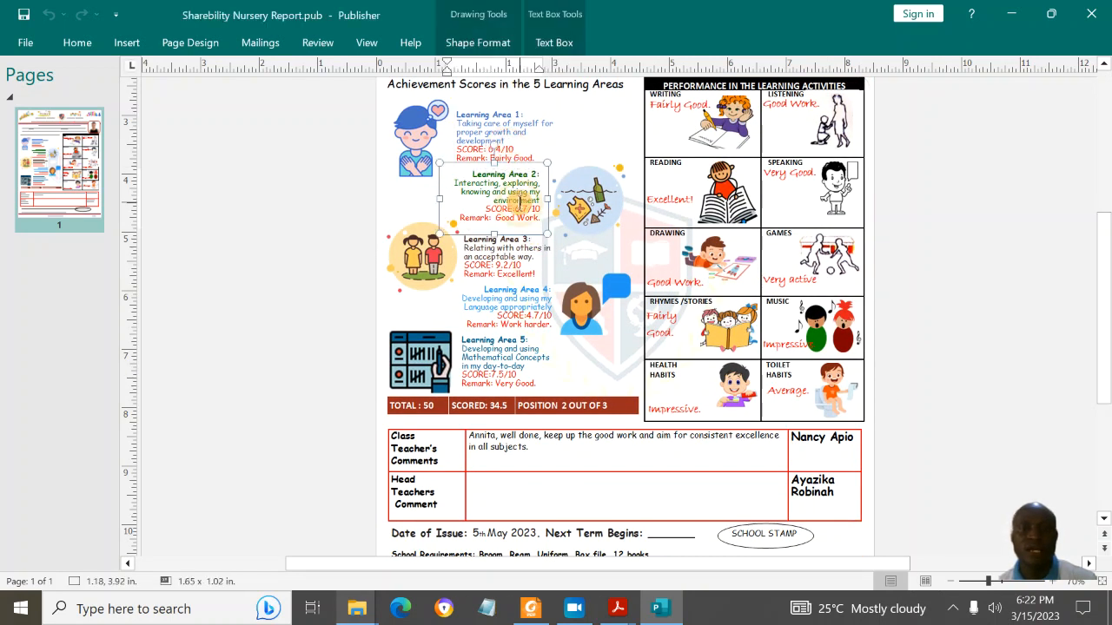
pyautogui.doubleClick(530, 272)
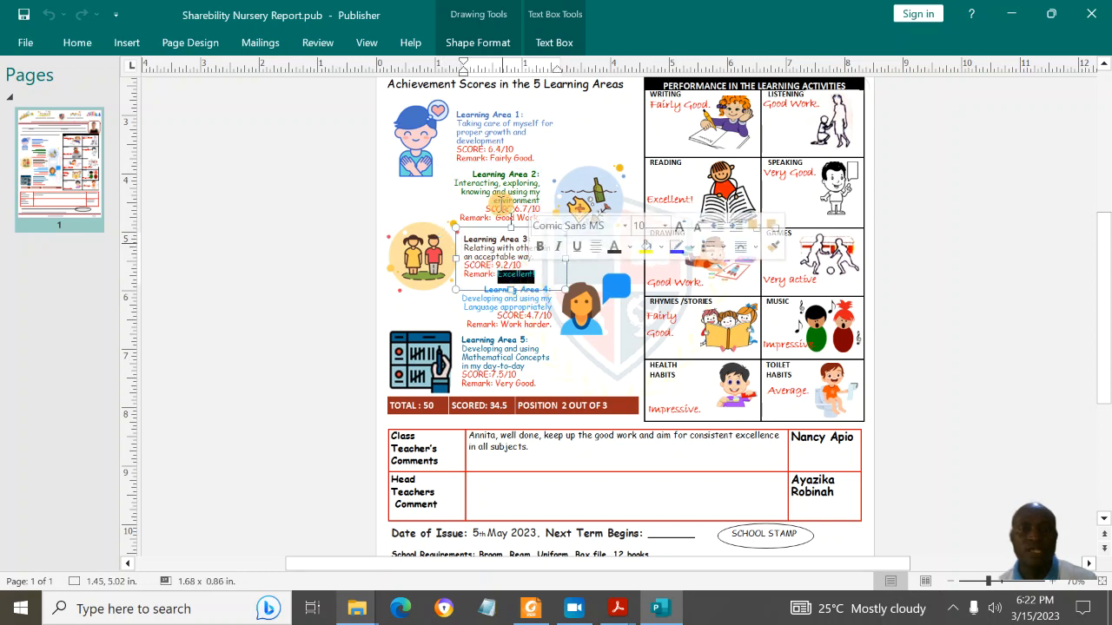